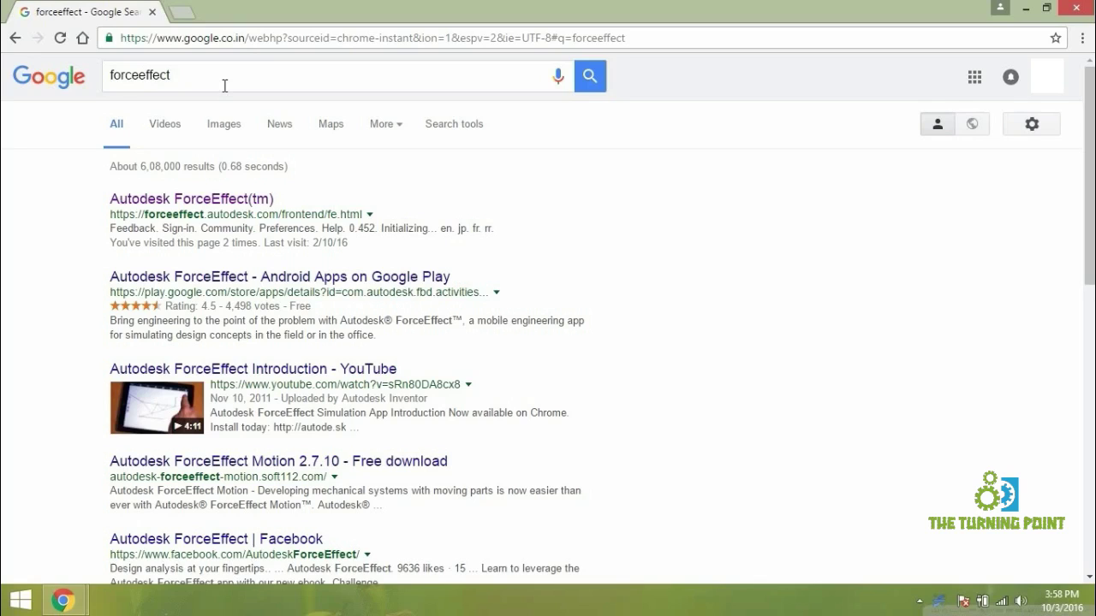
Step: Start a new blank ForceEffect file with an Engineering Paper grid background
{"action": "left_click", "coordinate": [240, 198]}
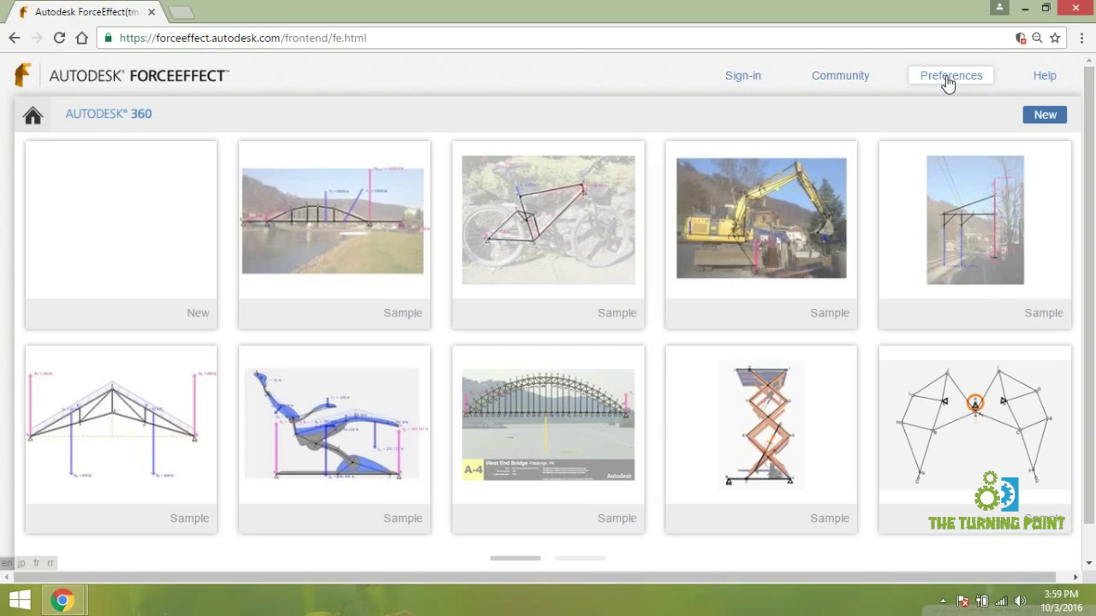
{"action": "left_click", "coordinate": [170, 242]}
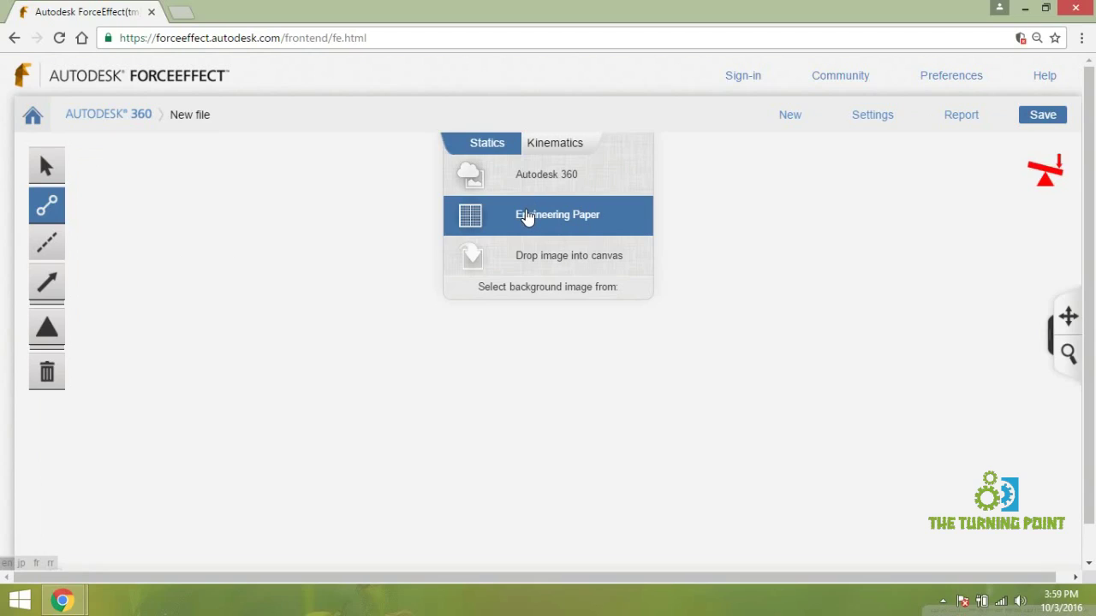
{"action": "left_click", "coordinate": [526, 216]}
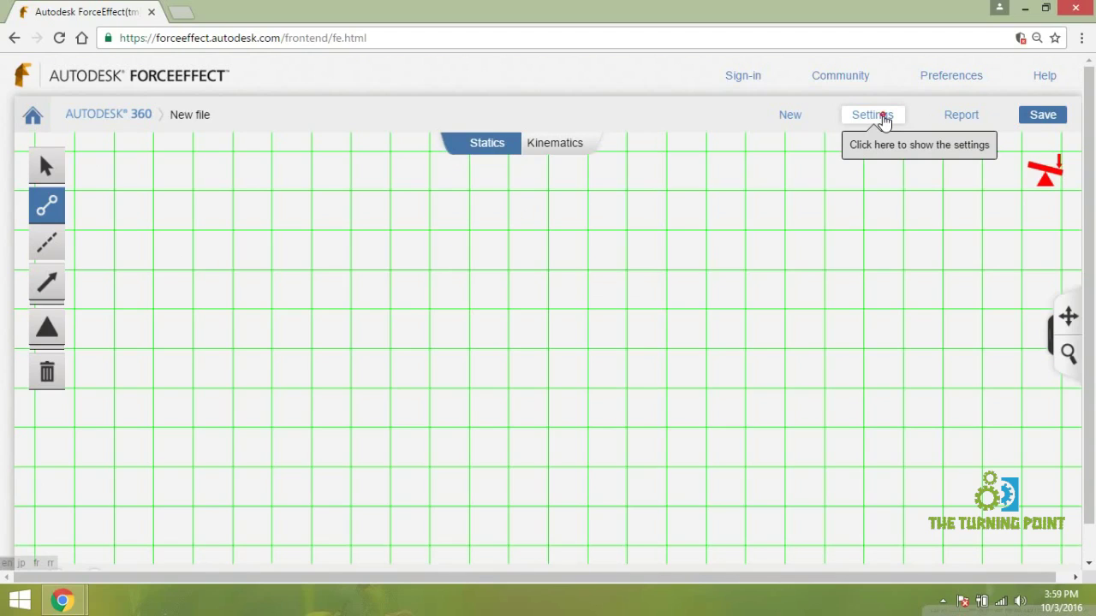
{"action": "left_click", "coordinate": [884, 121]}
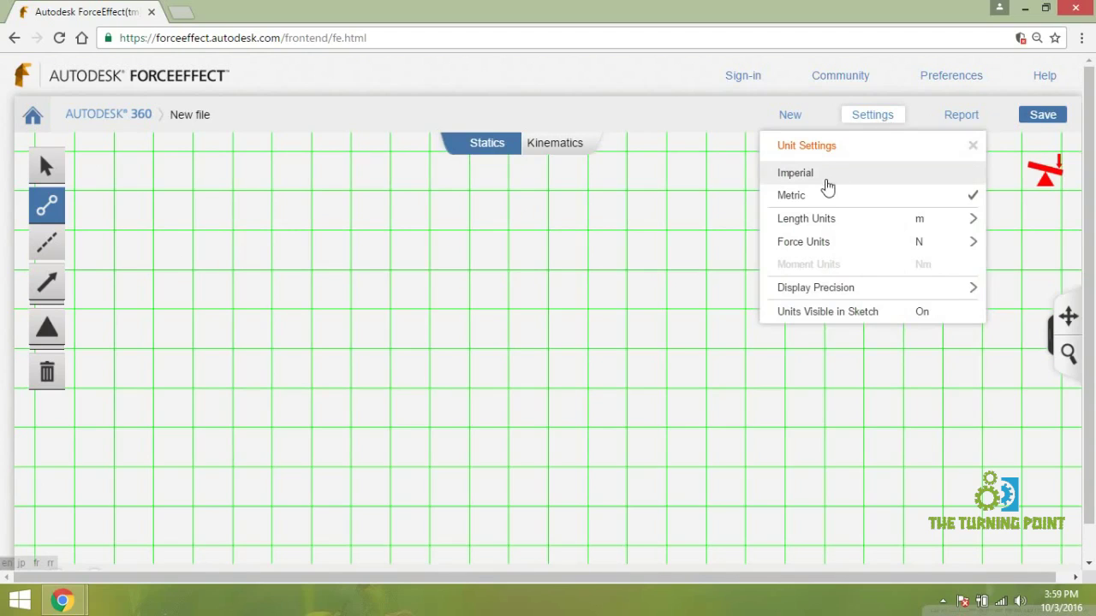
{"action": "left_click", "coordinate": [827, 187]}
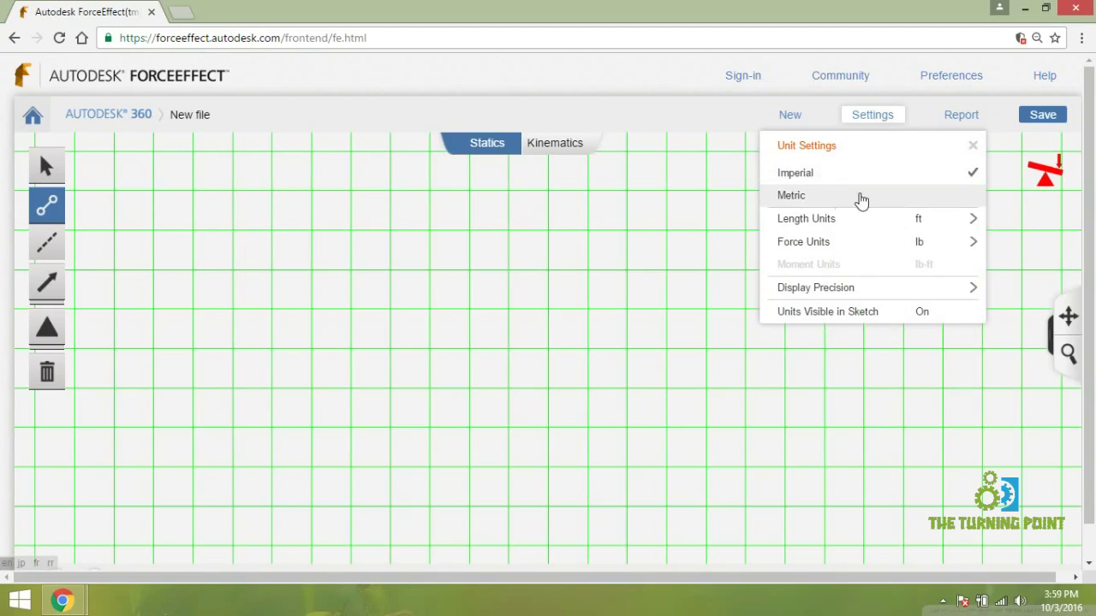
{"action": "left_click", "coordinate": [856, 200]}
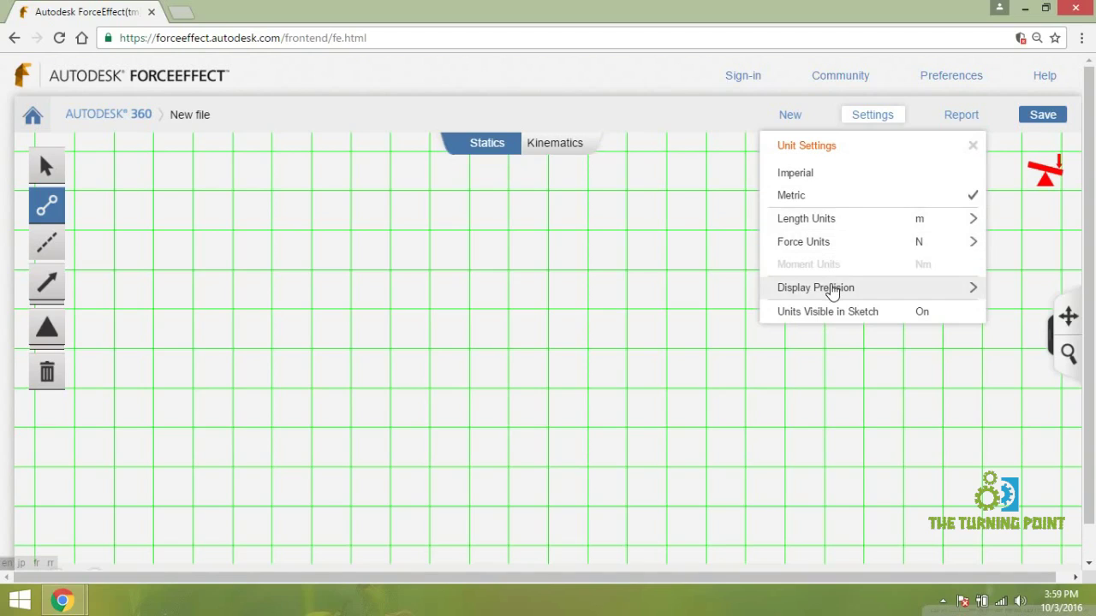
{"action": "left_click", "coordinate": [832, 289]}
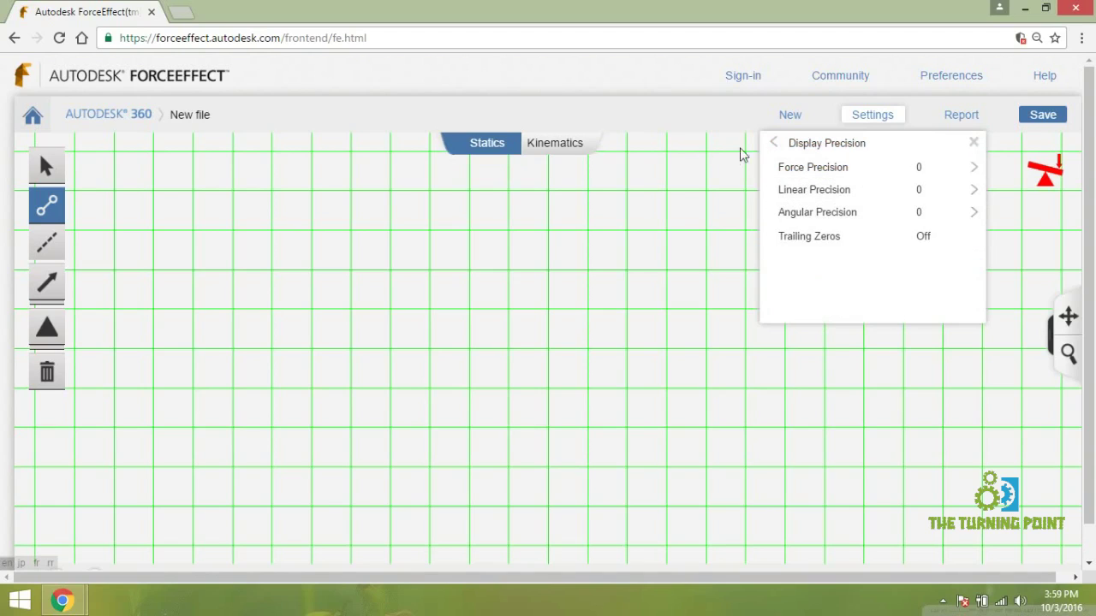
{"action": "left_click", "coordinate": [775, 144]}
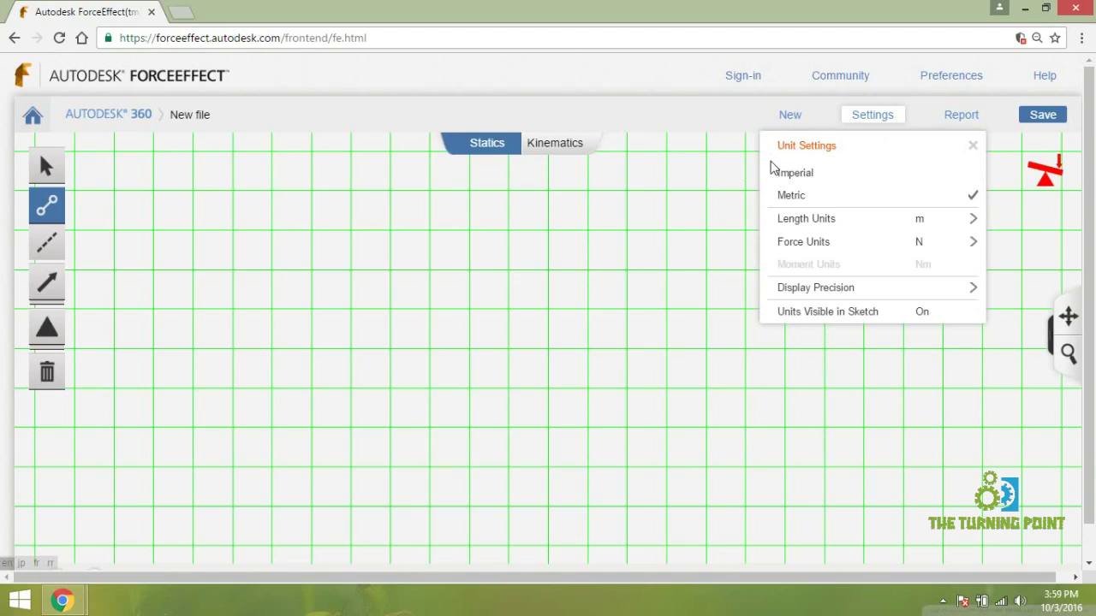
{"action": "left_click", "coordinate": [972, 145]}
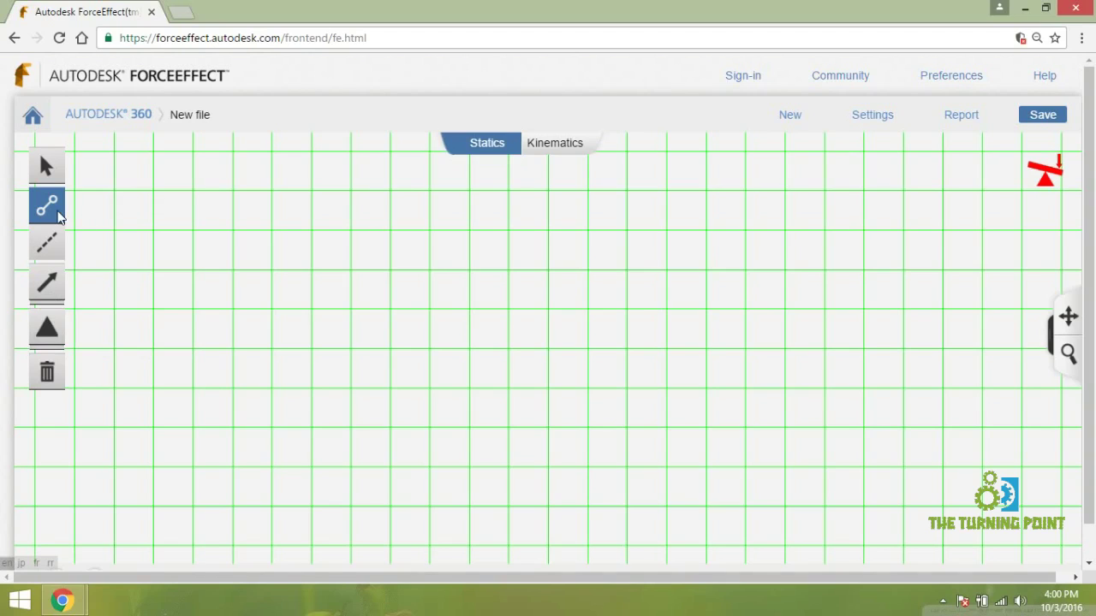
Step: Draw a trial horizontal member from A to B with a length of 2 m
{"action": "left_click", "coordinate": [56, 211]}
{"action": "mouse_move", "coordinate": [195, 429]}
{"action": "left_mouse_down"}
{"action": "mouse_move", "coordinate": [274, 448]}
{"action": "mouse_move", "coordinate": [325, 431]}
{"action": "mouse_move", "coordinate": [431, 429]}
{"action": "left_mouse_up"}
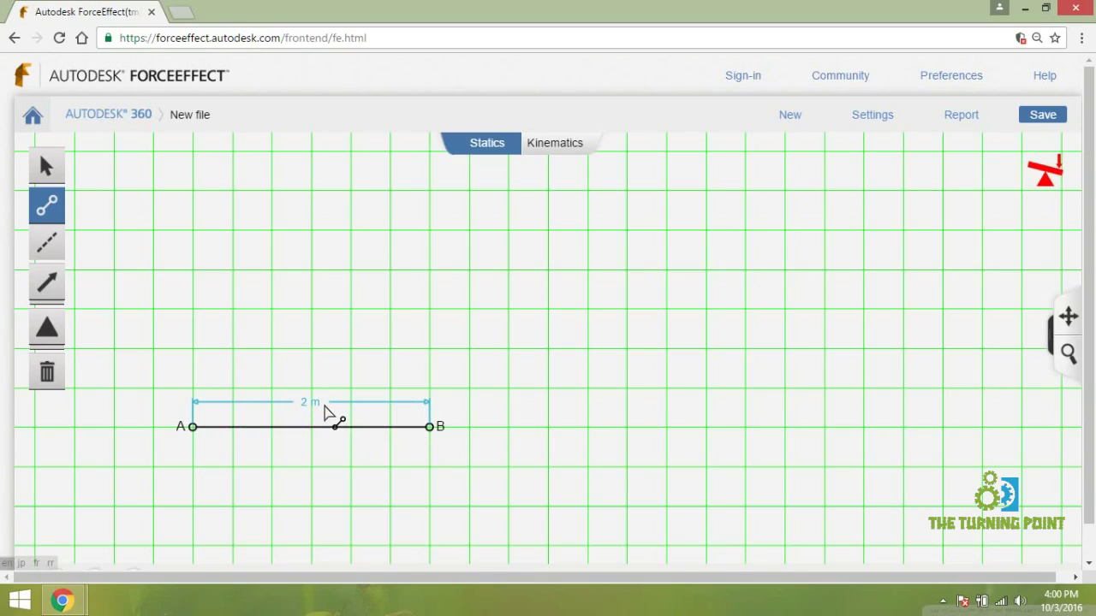
{"action": "left_click", "coordinate": [321, 409]}
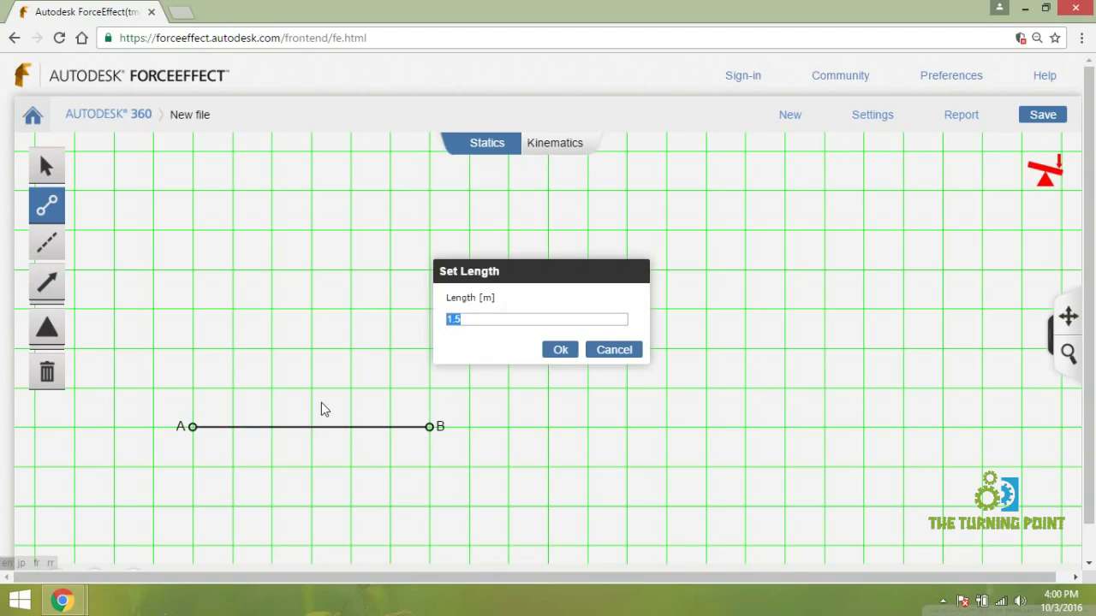
{"action": "type", "text": "2"}
{"action": "key", "text": "Return"}
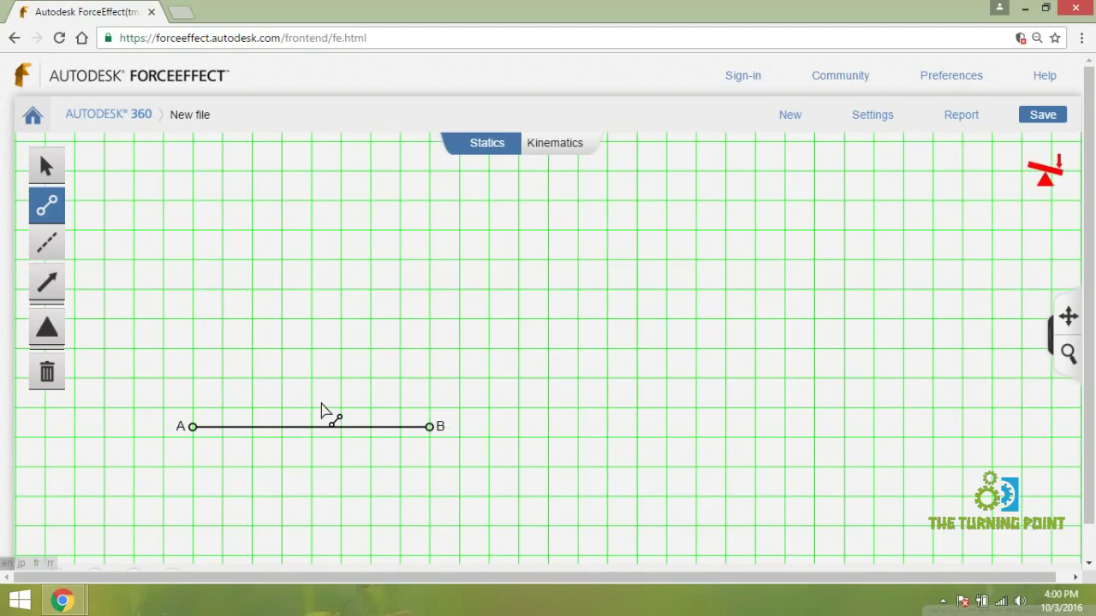
Step: Delete the trial AB member and return to drawing members
{"action": "left_click", "coordinate": [47, 369]}
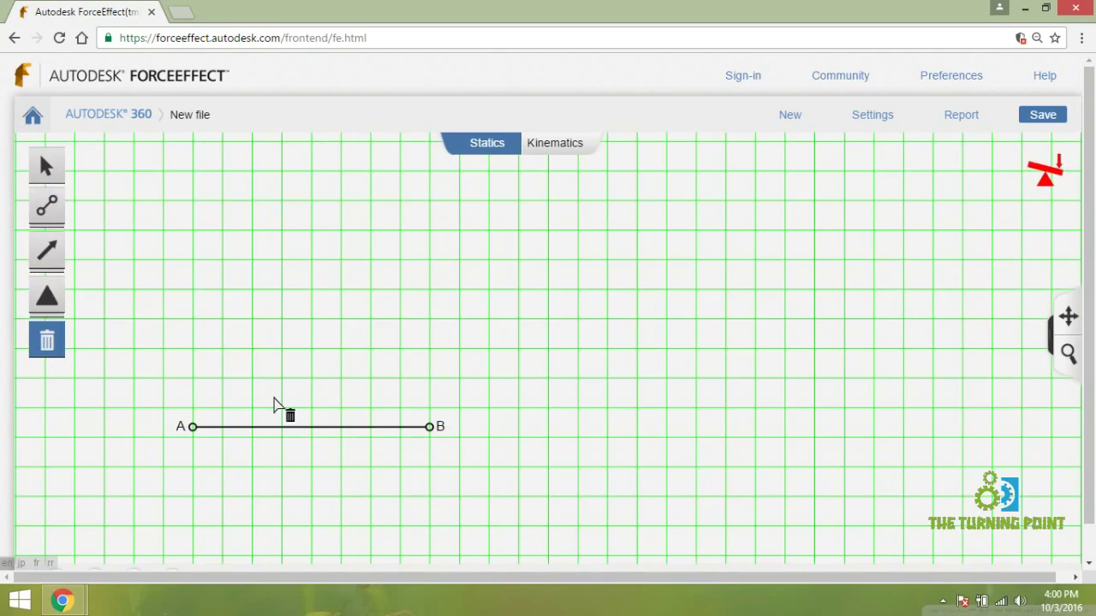
{"action": "left_click", "coordinate": [277, 426]}
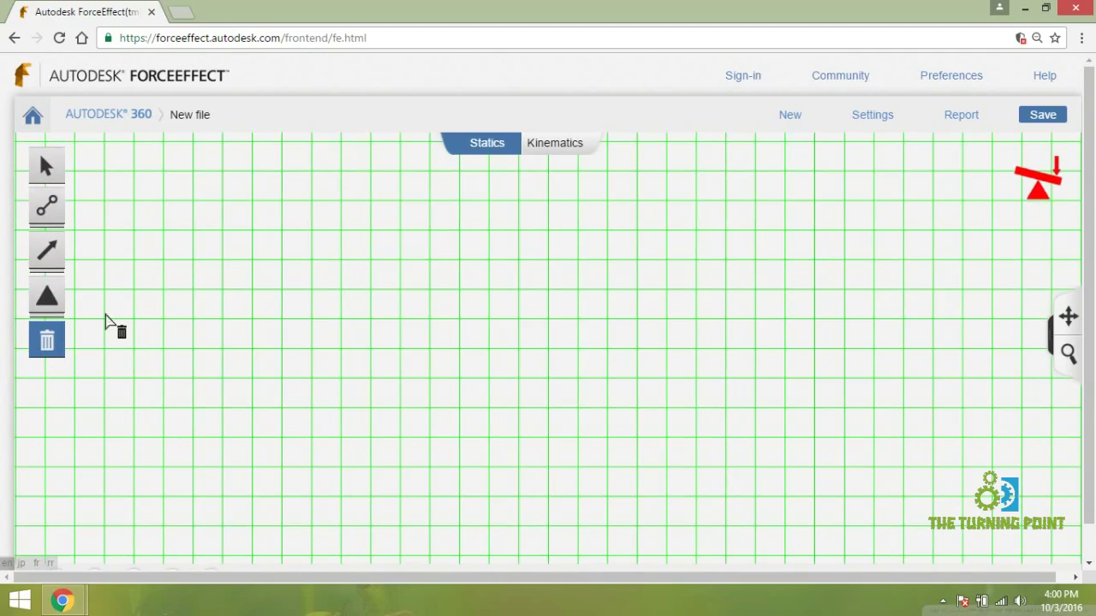
{"action": "left_click", "coordinate": [57, 209]}
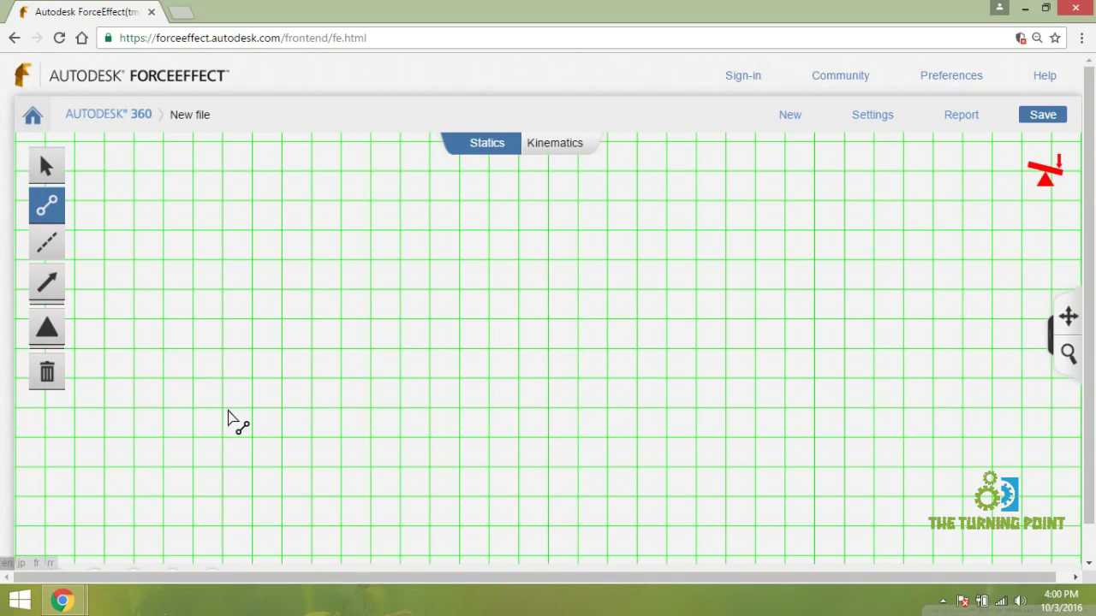
Step: Draw base members AB and BC, vertical BD, and diagonals AD and CD
{"action": "mouse_move", "coordinate": [222, 408]}
{"action": "left_mouse_down"}
{"action": "mouse_move", "coordinate": [334, 433]}
{"action": "mouse_move", "coordinate": [407, 428]}
{"action": "mouse_move", "coordinate": [416, 422]}
{"action": "mouse_move", "coordinate": [403, 409]}
{"action": "left_mouse_up"}
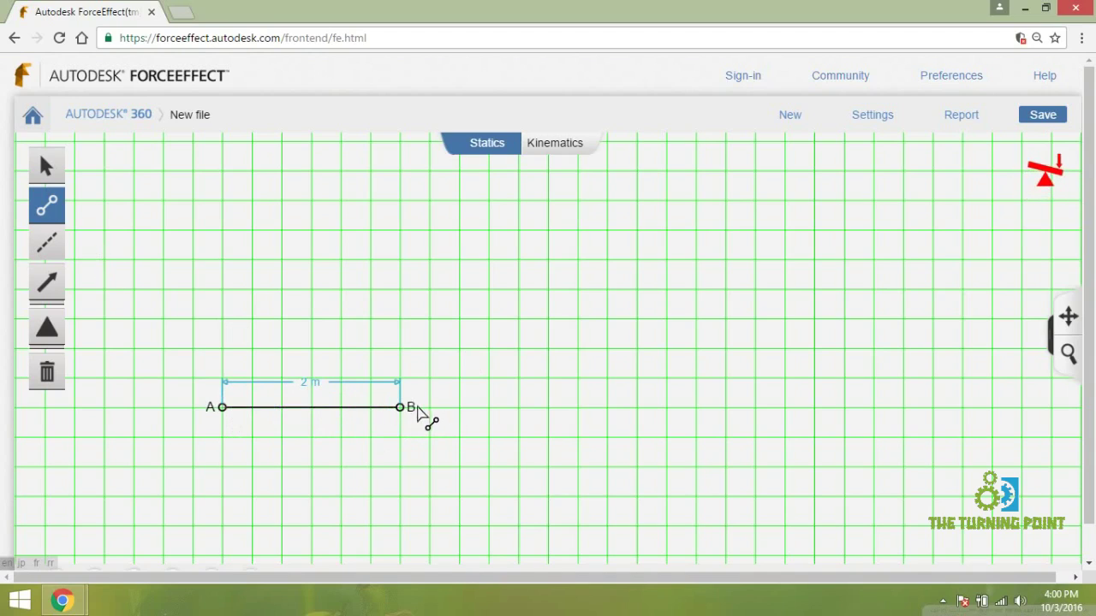
{"action": "left_click", "coordinate": [406, 418]}
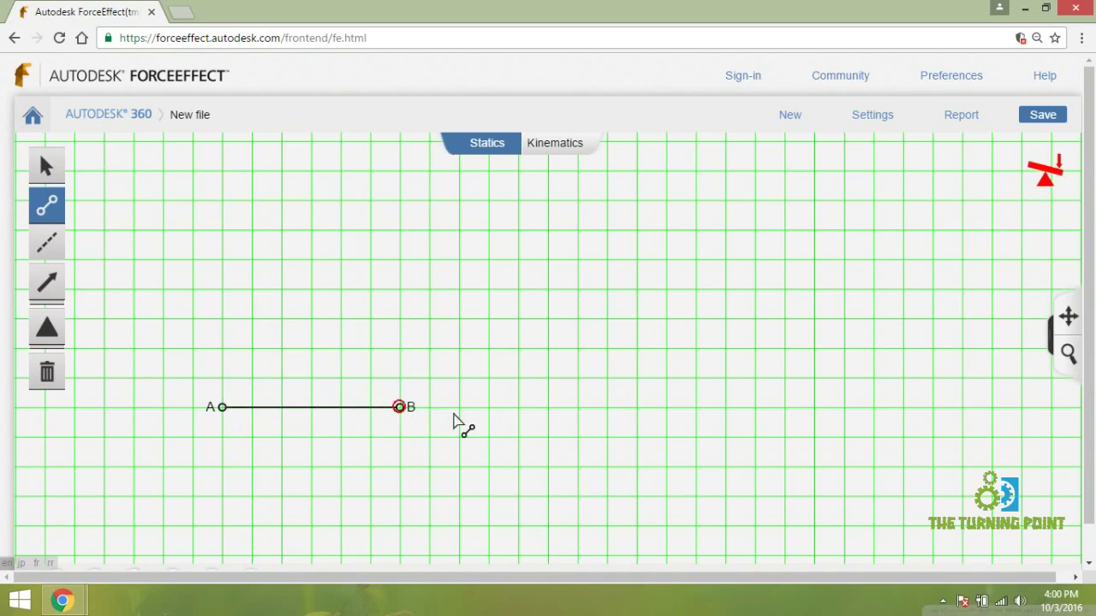
{"action": "left_click_drag", "start_coordinate": [454, 416], "coordinate": [578, 408]}
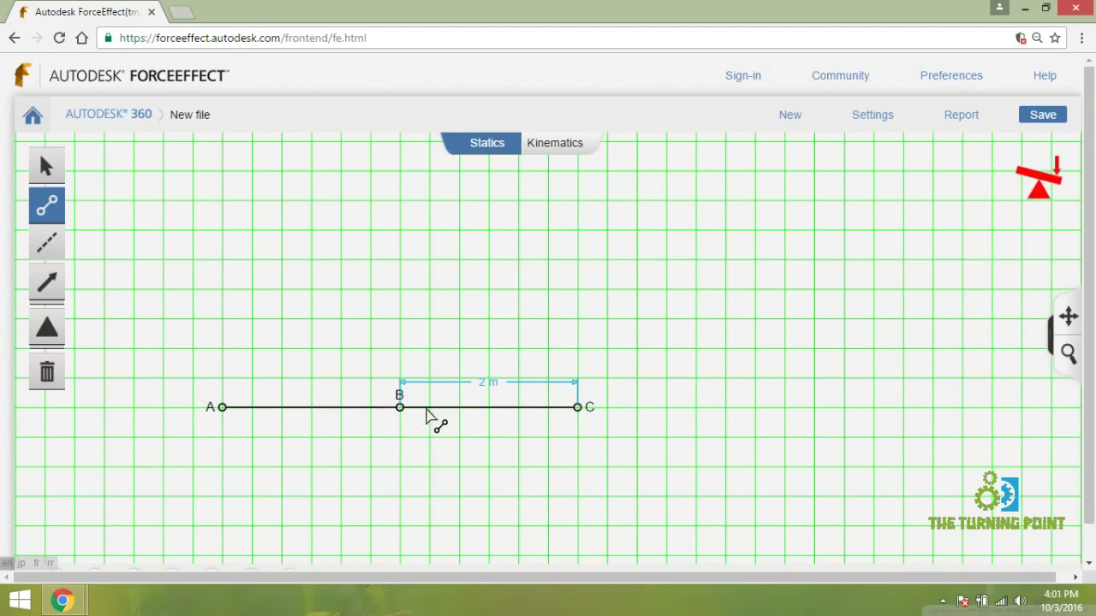
{"action": "left_click_drag", "start_coordinate": [400, 407], "coordinate": [402, 230]}
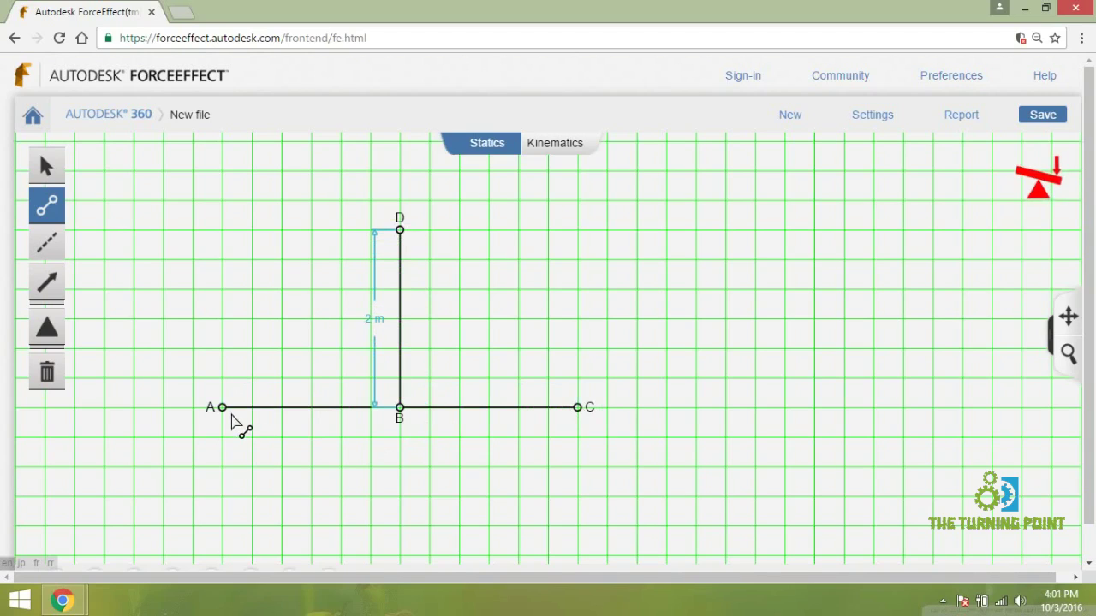
{"action": "left_click_drag", "start_coordinate": [224, 409], "coordinate": [411, 239]}
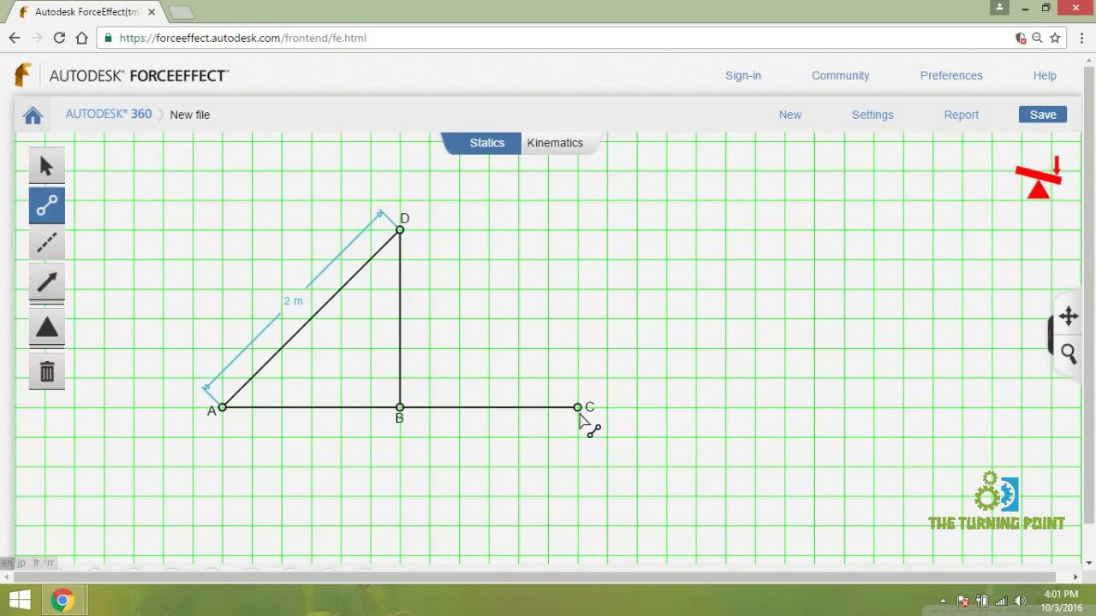
{"action": "left_click_drag", "start_coordinate": [580, 411], "coordinate": [420, 247]}
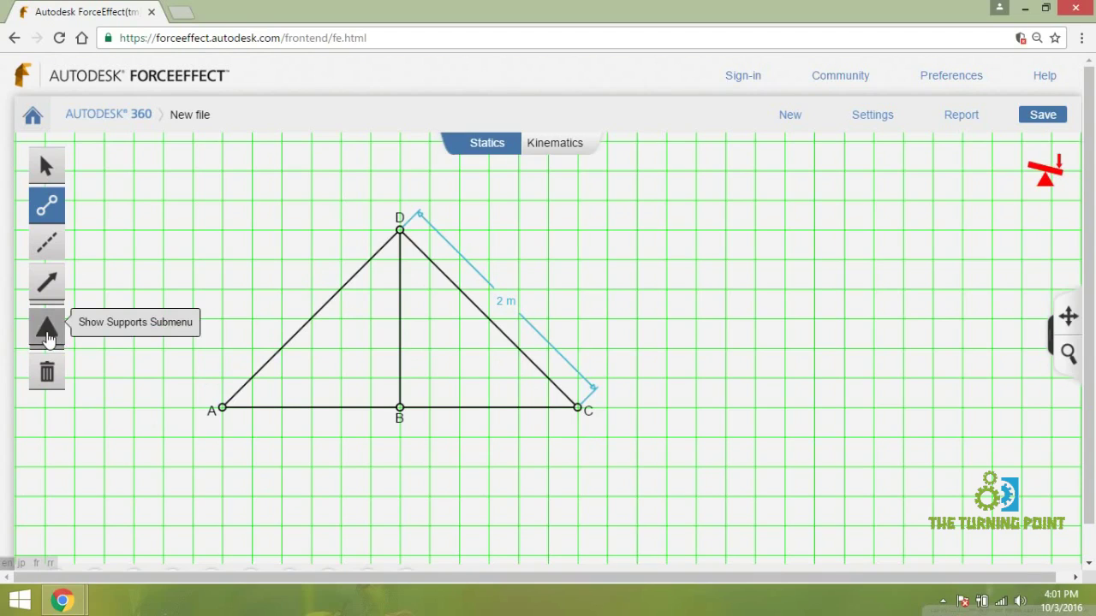
Step: Place a fixed pin support at joint A and a sliding roller support at joint C
{"action": "left_click", "coordinate": [48, 339]}
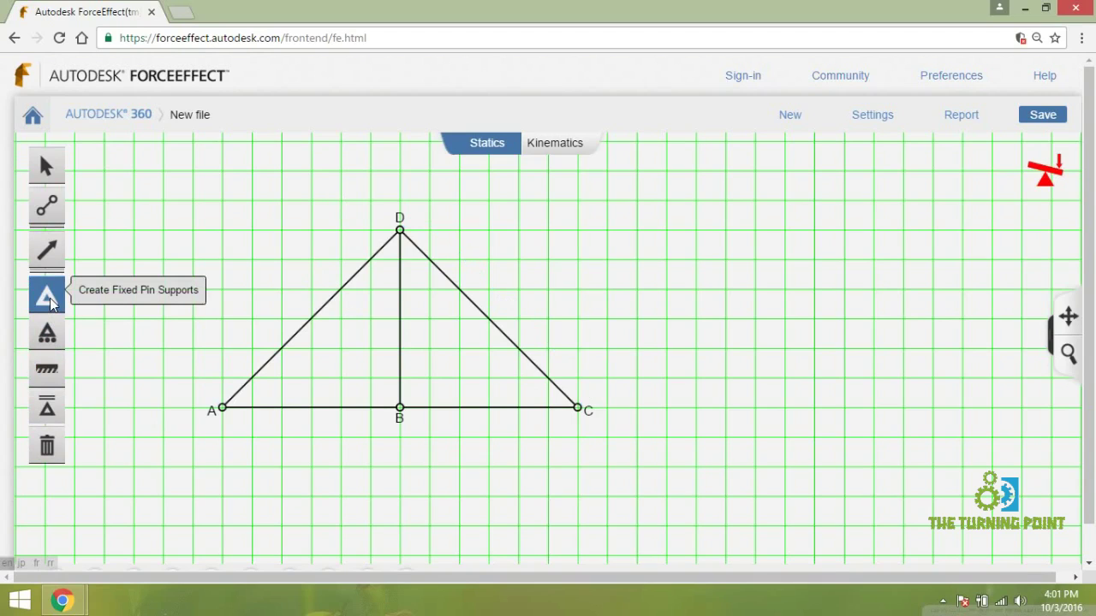
{"action": "left_click", "coordinate": [48, 299]}
{"action": "left_click", "coordinate": [222, 409]}
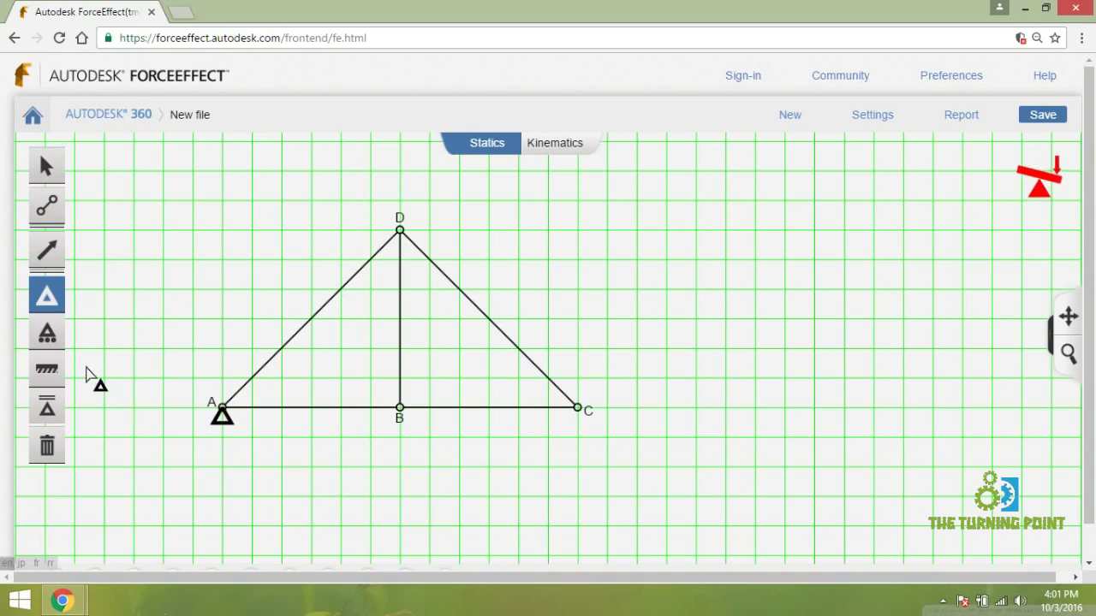
{"action": "left_click", "coordinate": [47, 333]}
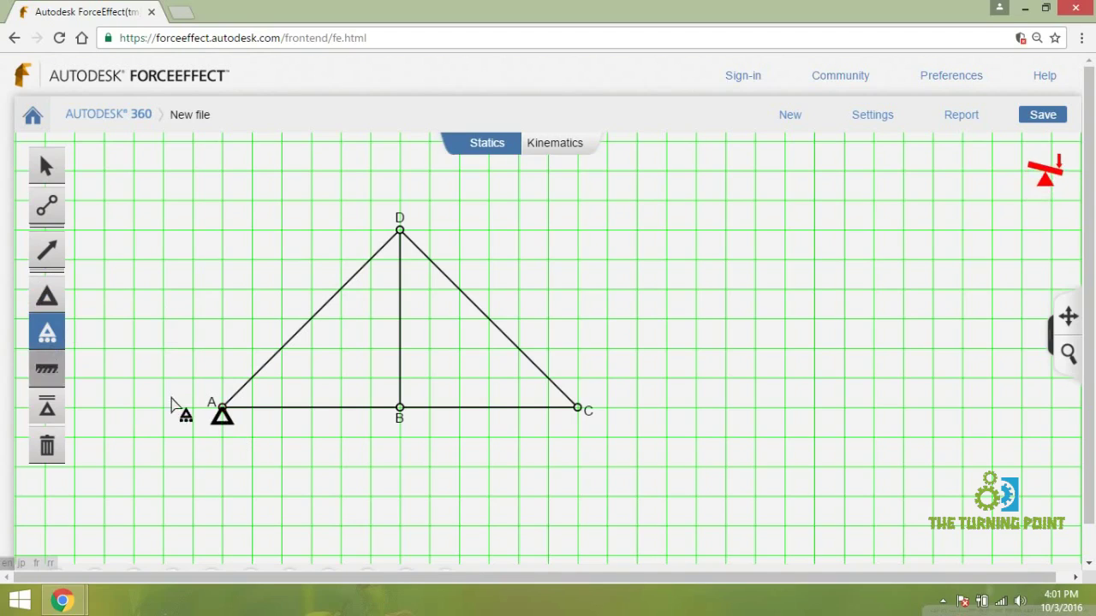
{"action": "left_click", "coordinate": [577, 409]}
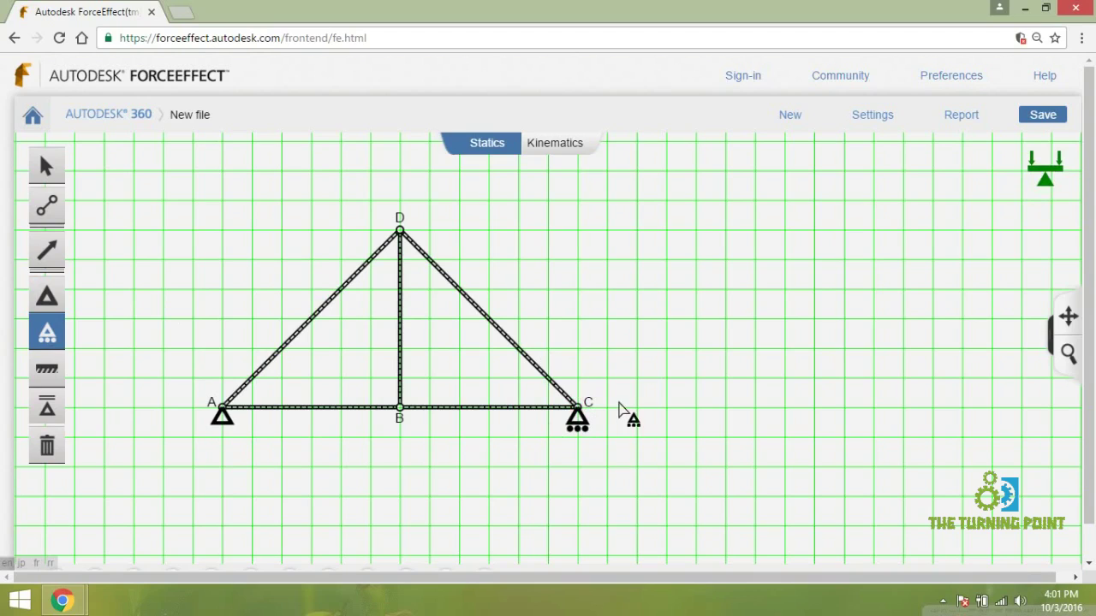
Step: Apply a downward force of -500 N at node B
{"action": "left_click", "coordinate": [49, 255]}
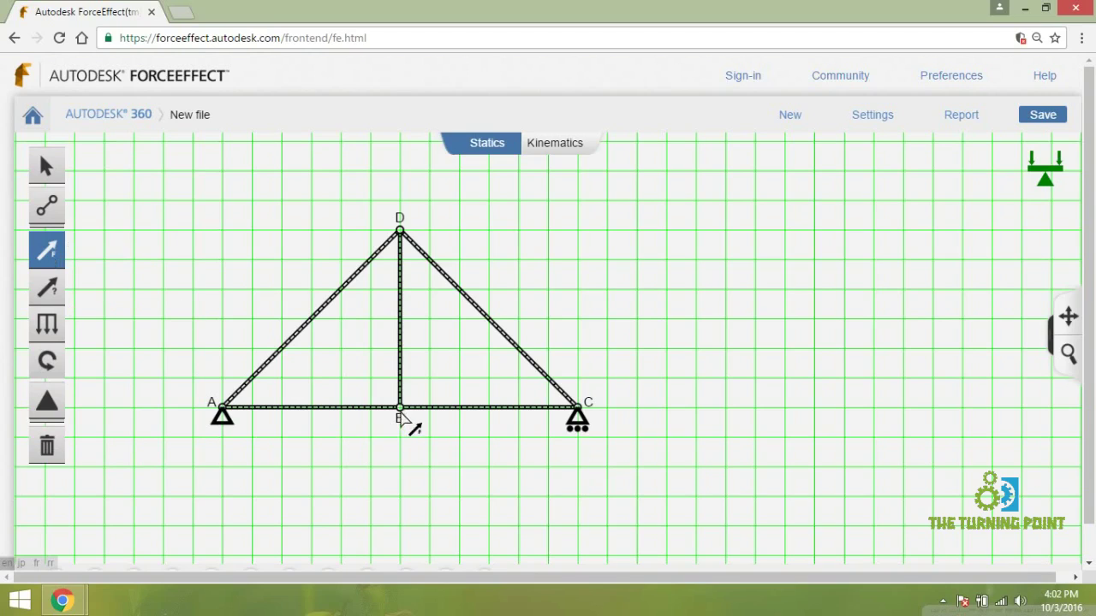
{"action": "left_click_drag", "start_coordinate": [401, 417], "coordinate": [406, 495]}
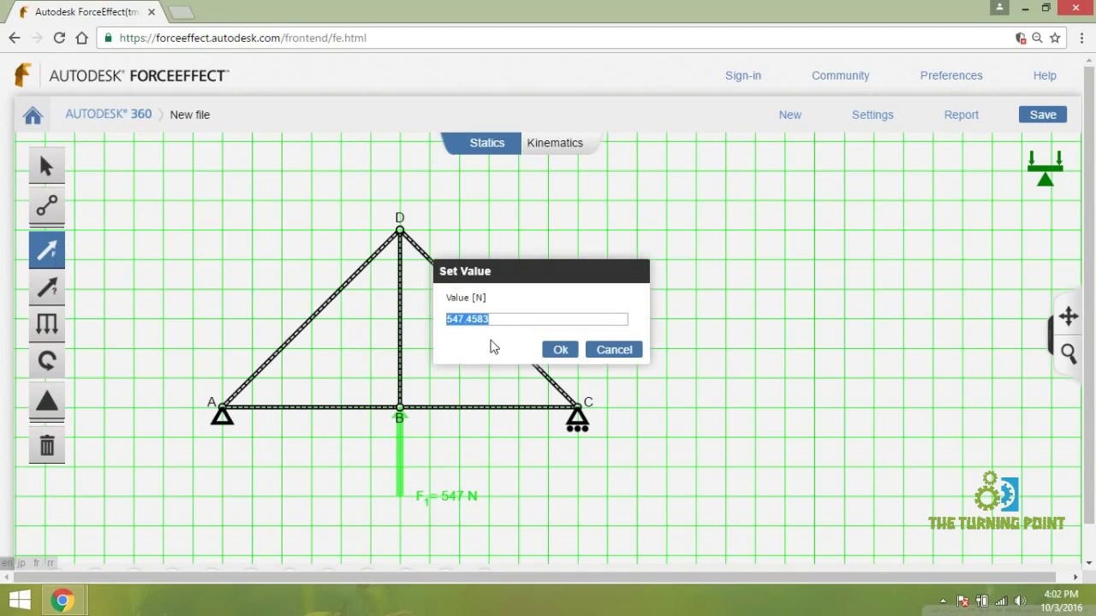
{"action": "key", "text": "BackSpace"}
{"action": "type", "text": "-500"}
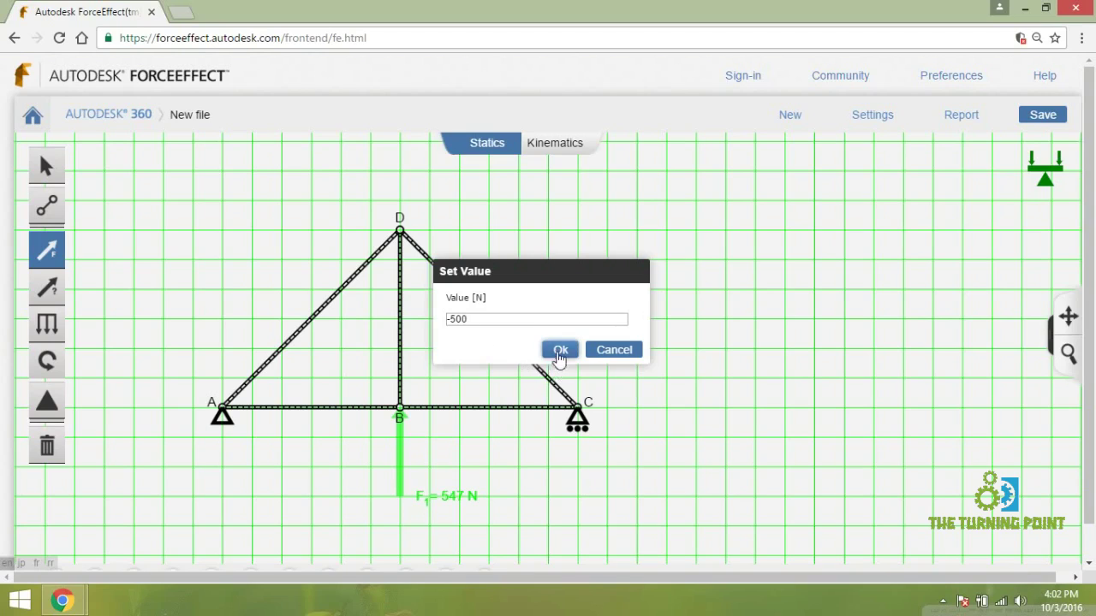
{"action": "left_click", "coordinate": [560, 349]}
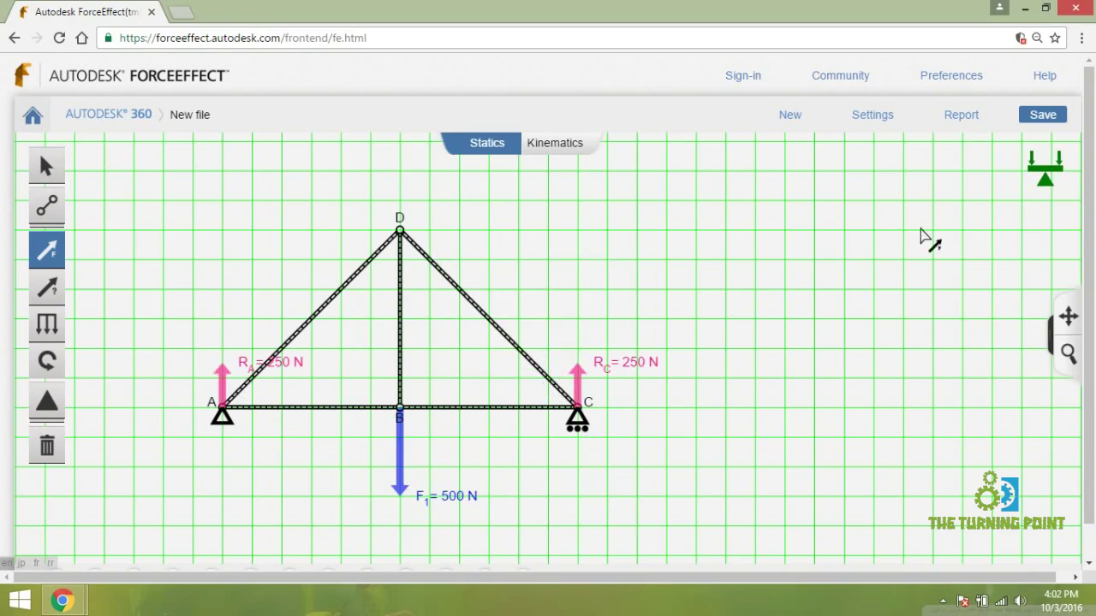
Step: Generate the detailed analysis report and scroll through its inputs, results and element sections
{"action": "left_click", "coordinate": [973, 112]}
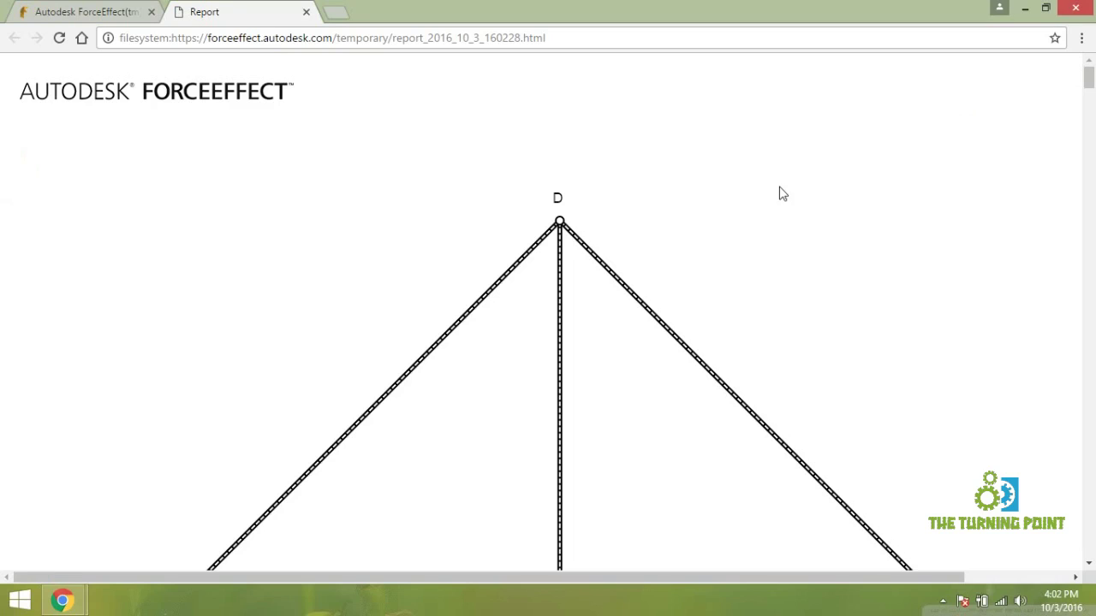
{"action": "scroll", "coordinate": [314, 329], "scroll_direction": "down", "scroll_amount": 4}
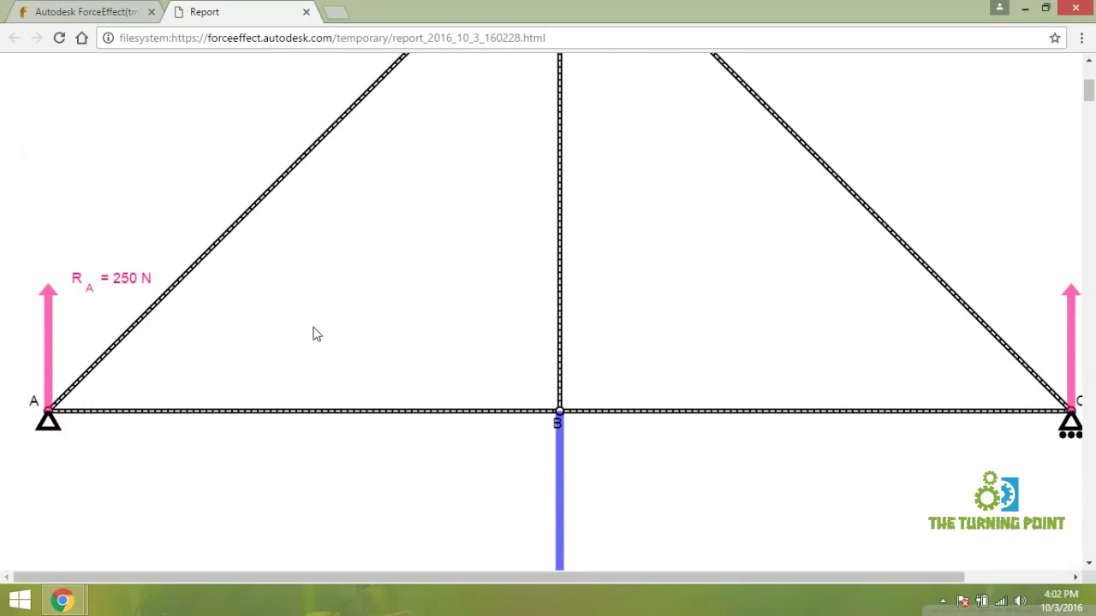
{"action": "scroll", "coordinate": [315, 342], "scroll_direction": "down", "scroll_amount": 3}
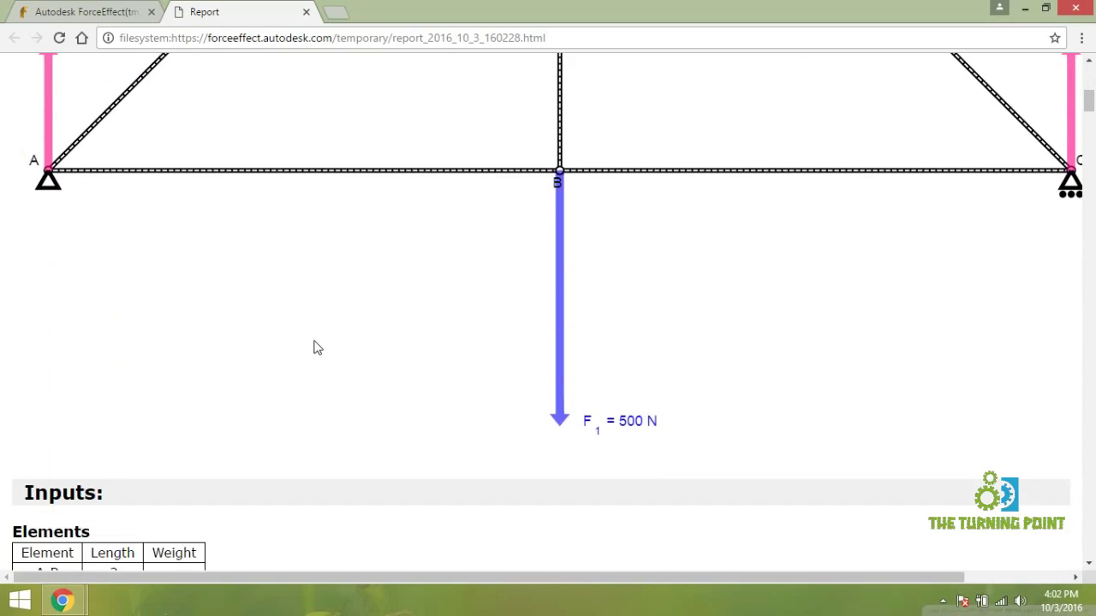
{"action": "scroll", "coordinate": [314, 348], "scroll_direction": "down", "scroll_amount": 3}
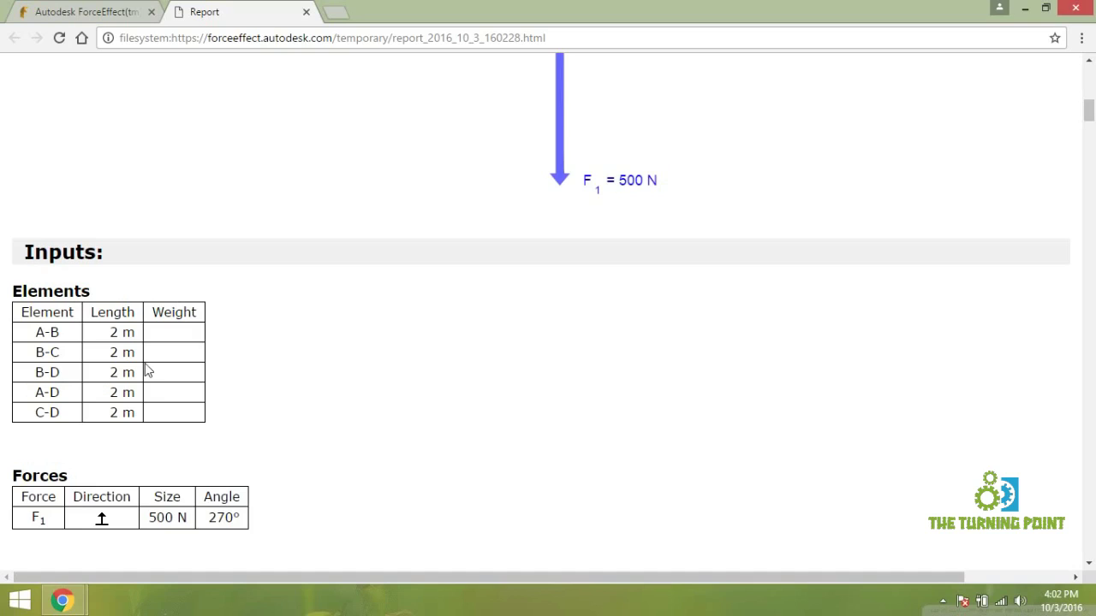
{"action": "scroll", "coordinate": [145, 371], "scroll_direction": "down", "scroll_amount": 2}
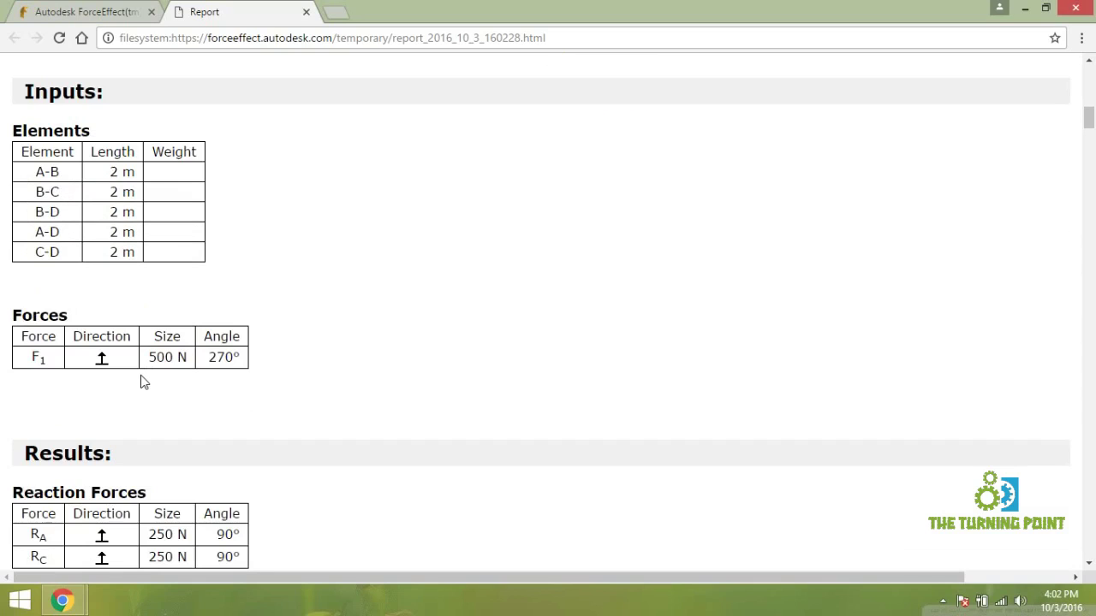
{"action": "scroll", "coordinate": [144, 382], "scroll_direction": "down", "scroll_amount": 2}
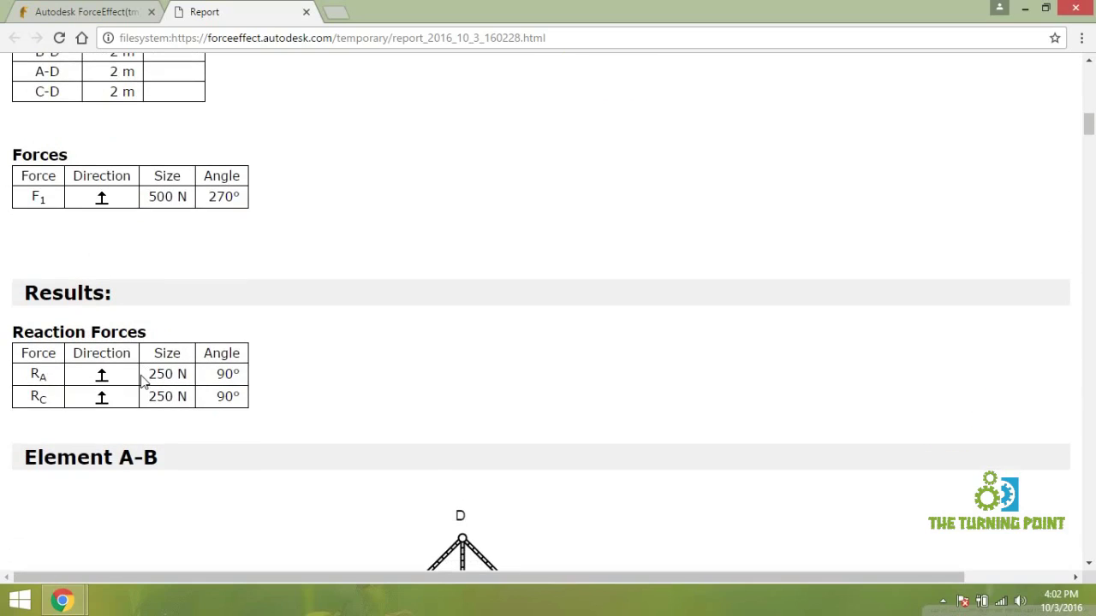
{"action": "scroll", "coordinate": [144, 385], "scroll_direction": "down", "scroll_amount": 2}
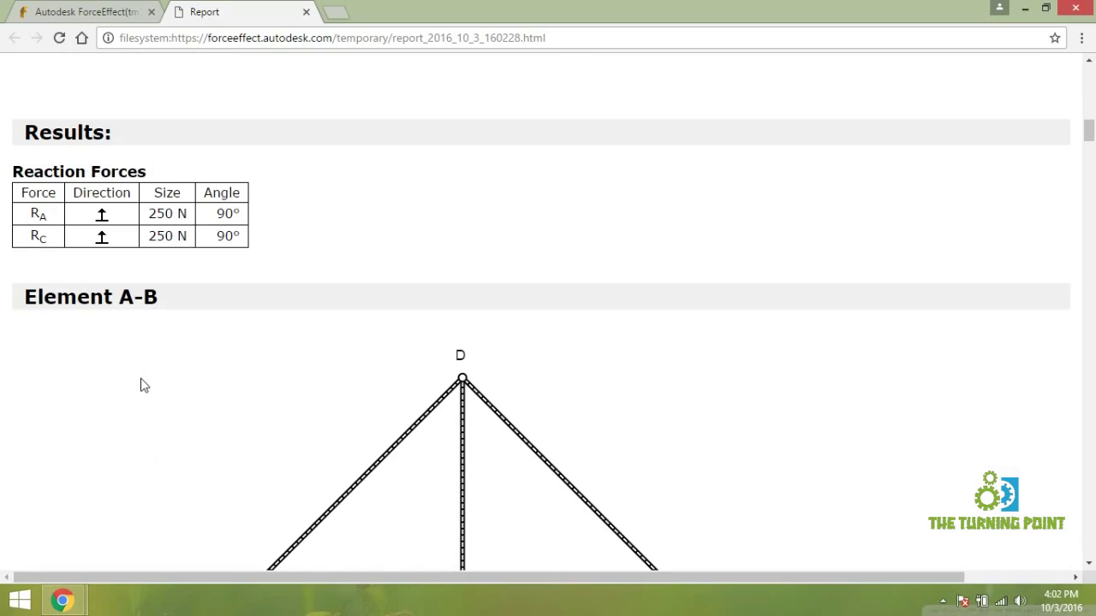
{"action": "scroll", "coordinate": [144, 385], "scroll_direction": "down", "scroll_amount": 7}
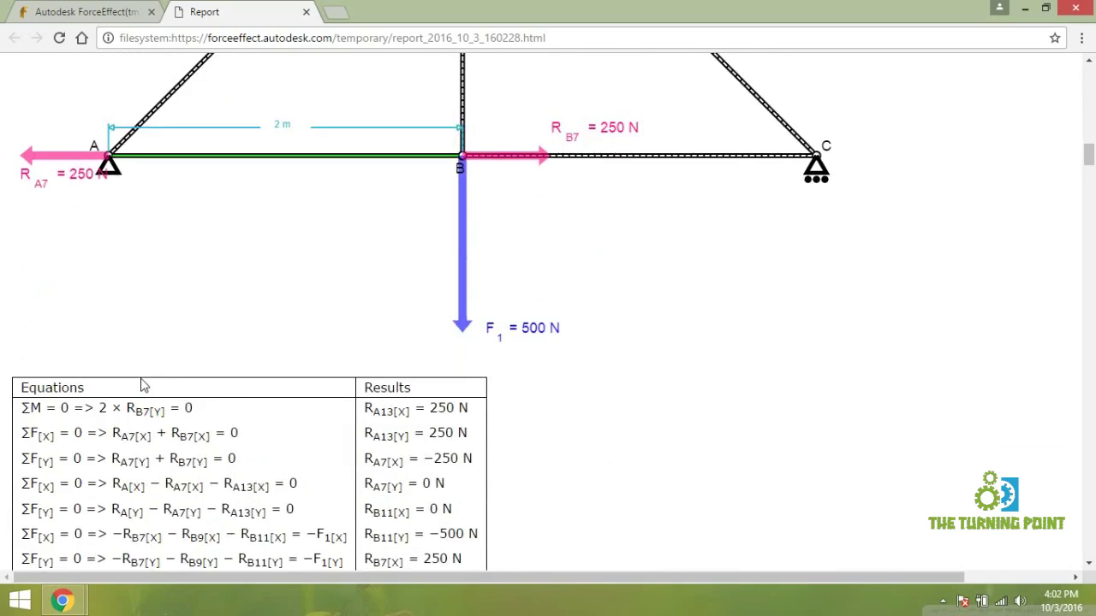
{"action": "scroll", "coordinate": [144, 385], "scroll_direction": "down", "scroll_amount": 4}
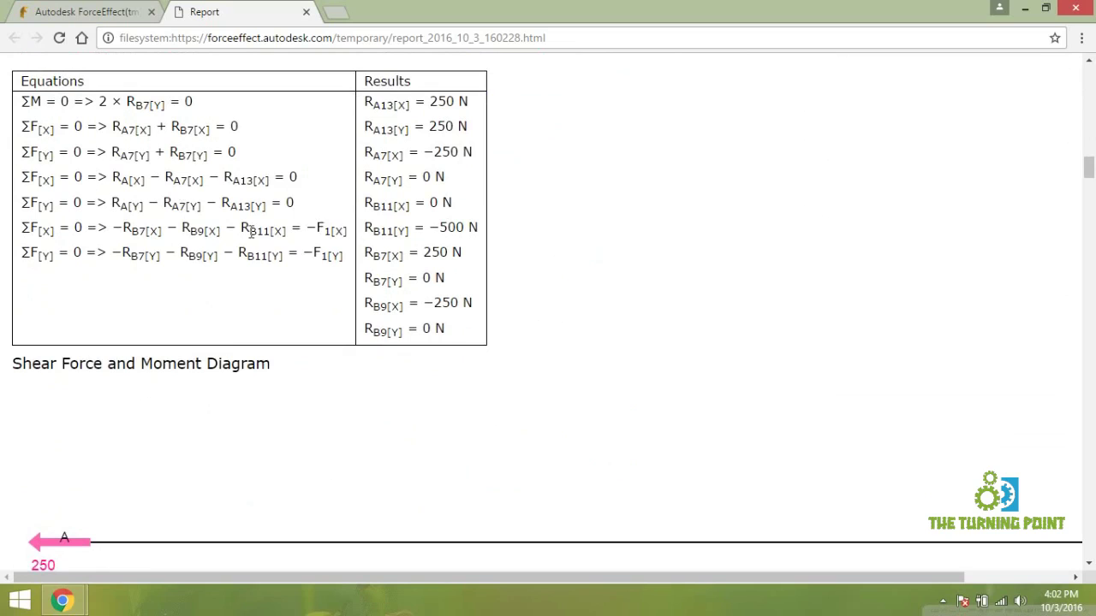
{"action": "scroll", "coordinate": [428, 345], "scroll_direction": "down", "scroll_amount": 12}
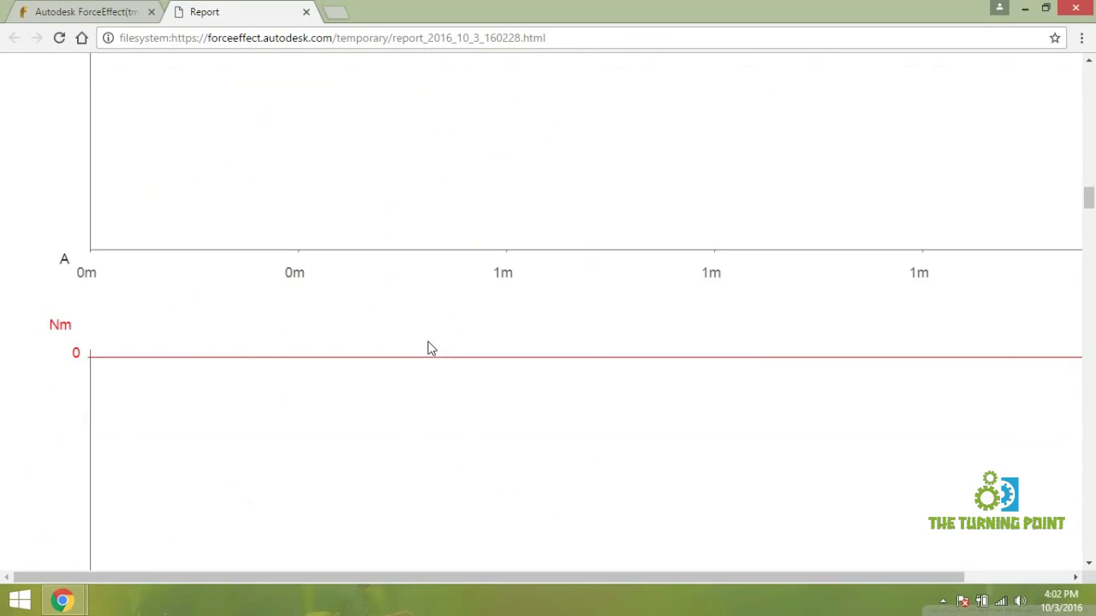
{"action": "scroll", "coordinate": [432, 367], "scroll_direction": "down", "scroll_amount": 8}
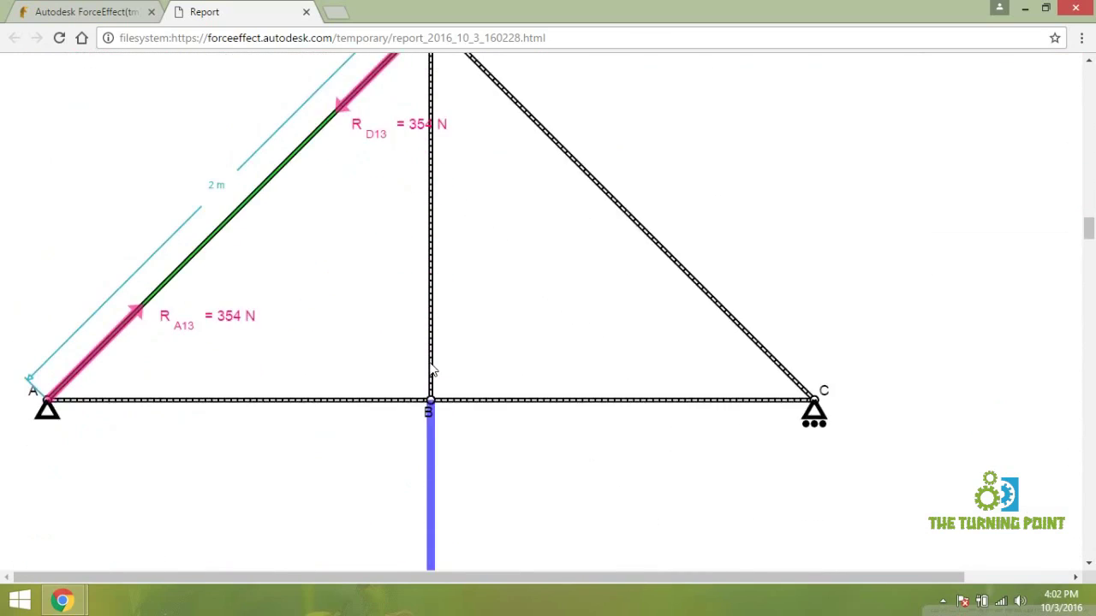
{"action": "scroll", "coordinate": [432, 368], "scroll_direction": "down", "scroll_amount": 7}
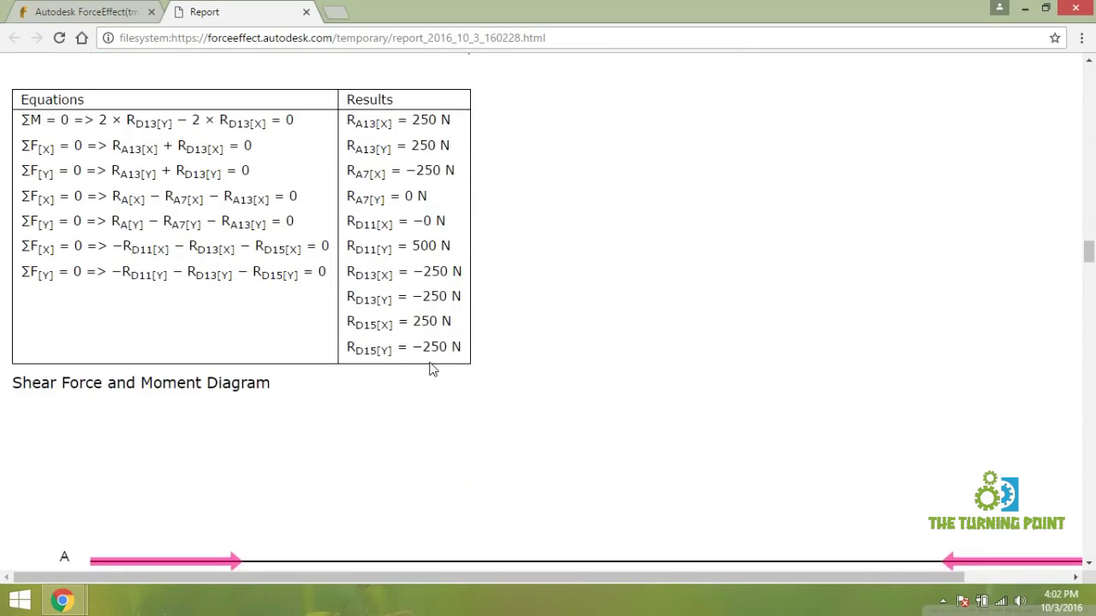
{"action": "scroll", "coordinate": [432, 369], "scroll_direction": "down", "scroll_amount": 2}
{"action": "scroll", "coordinate": [432, 368], "scroll_direction": "down", "scroll_amount": 11}
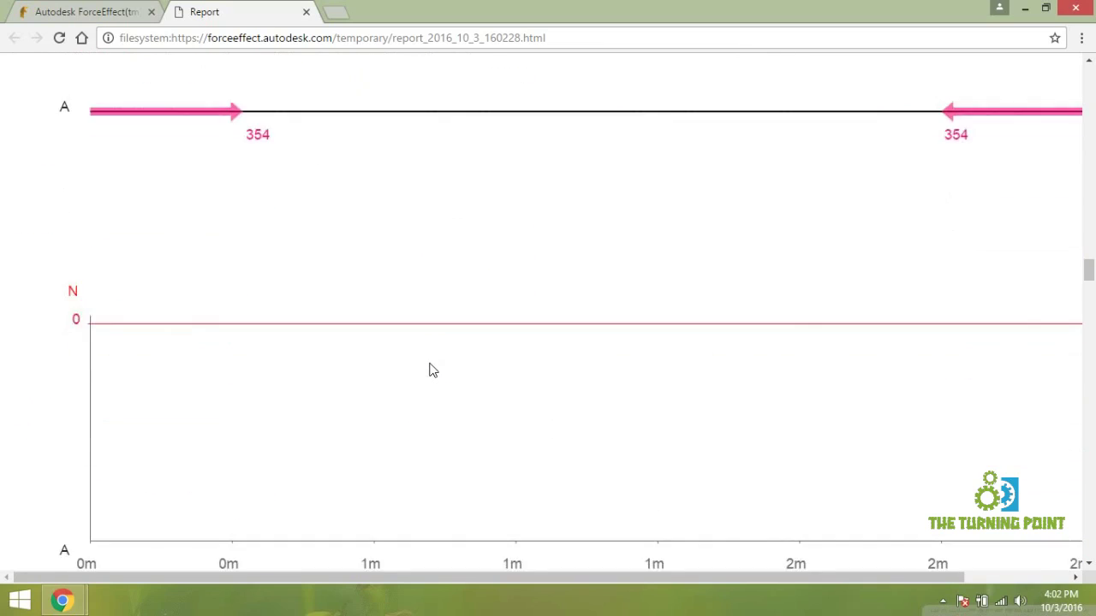
{"action": "scroll", "coordinate": [432, 375], "scroll_direction": "down", "scroll_amount": 8}
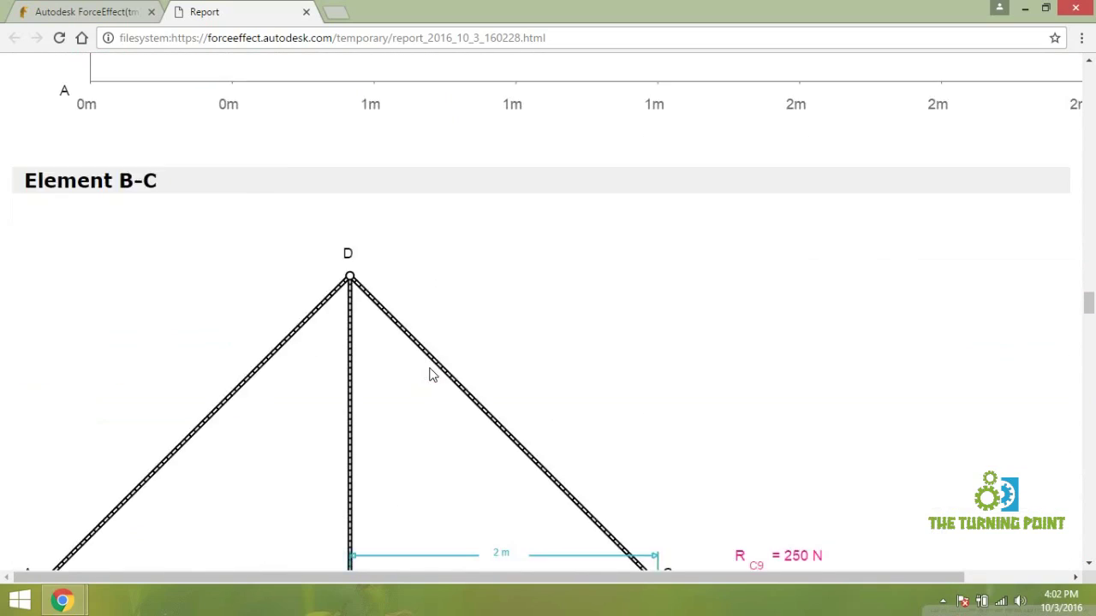
{"action": "scroll", "coordinate": [431, 368], "scroll_direction": "down", "scroll_amount": 10}
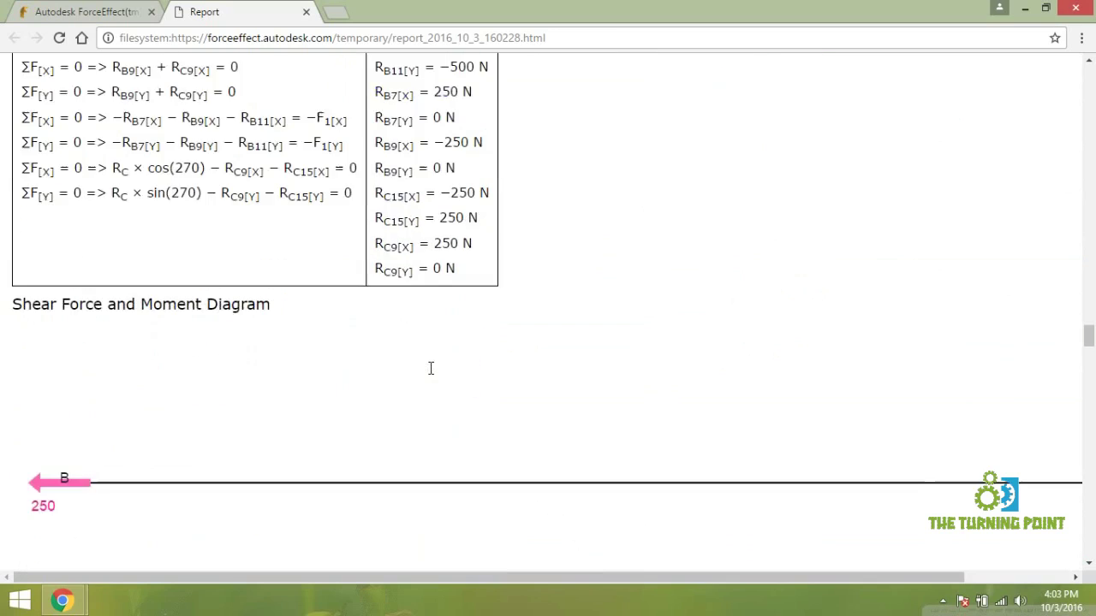
{"action": "scroll", "coordinate": [432, 374], "scroll_direction": "down", "scroll_amount": 13}
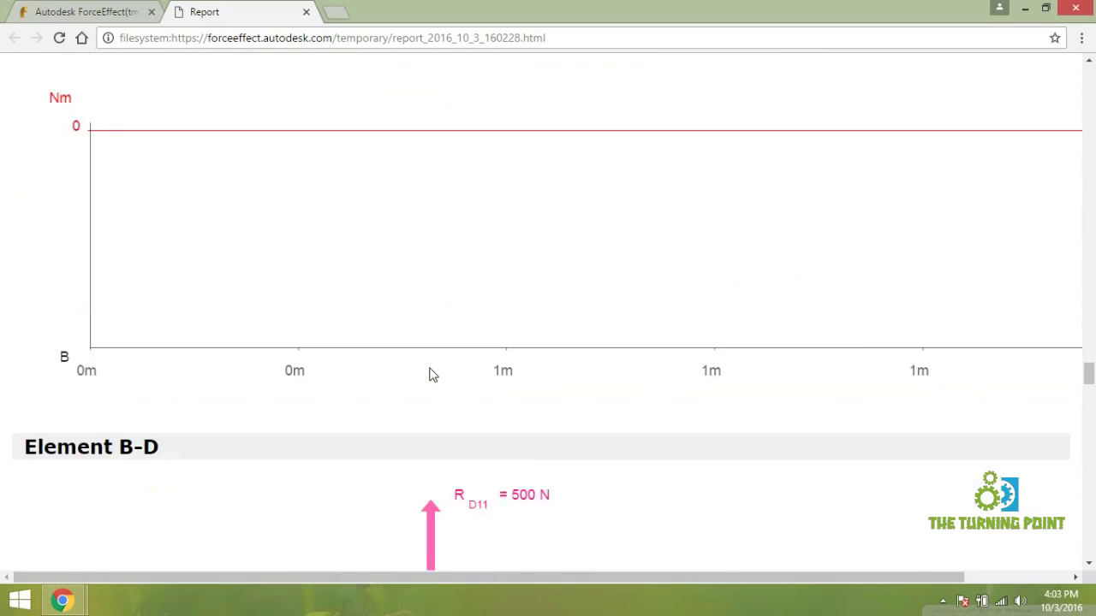
{"action": "scroll", "coordinate": [433, 375], "scroll_direction": "down", "scroll_amount": 11}
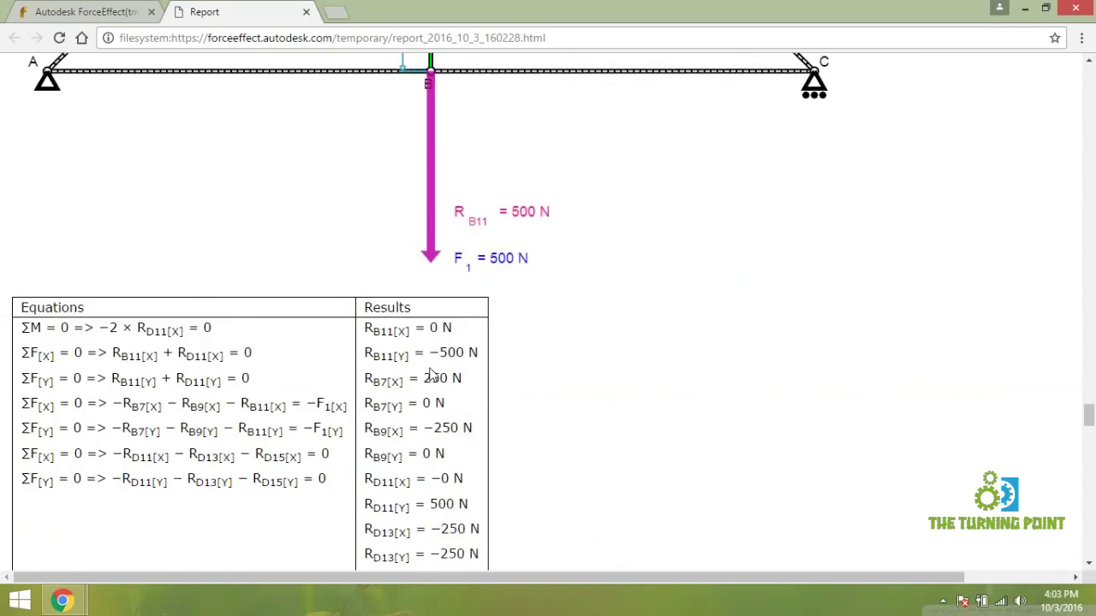
{"action": "scroll", "coordinate": [432, 377], "scroll_direction": "down", "scroll_amount": 10}
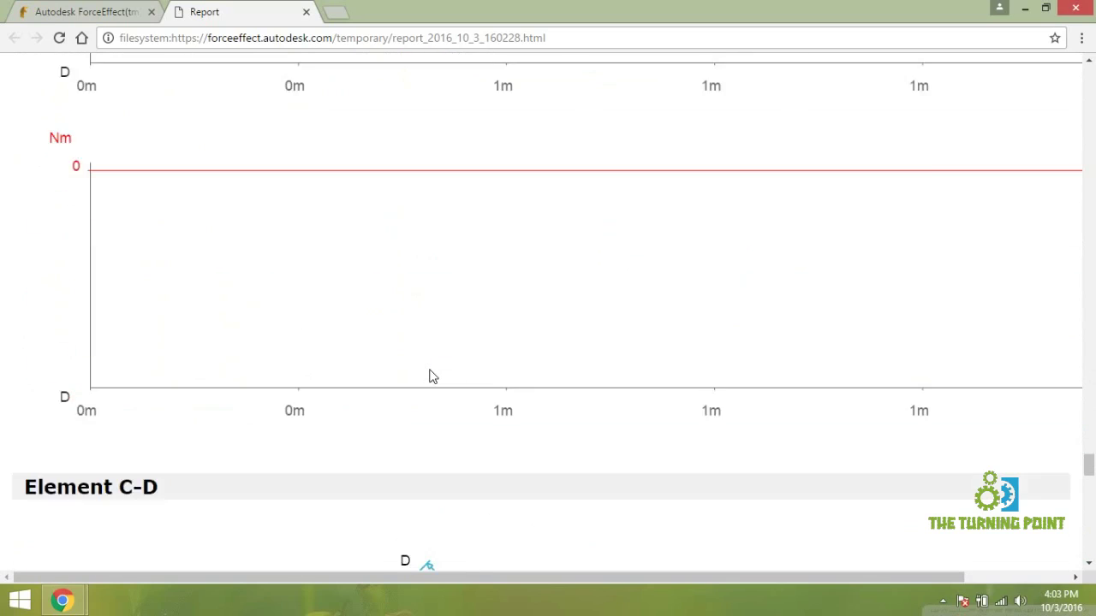
{"action": "scroll", "coordinate": [432, 379], "scroll_direction": "down", "scroll_amount": 10}
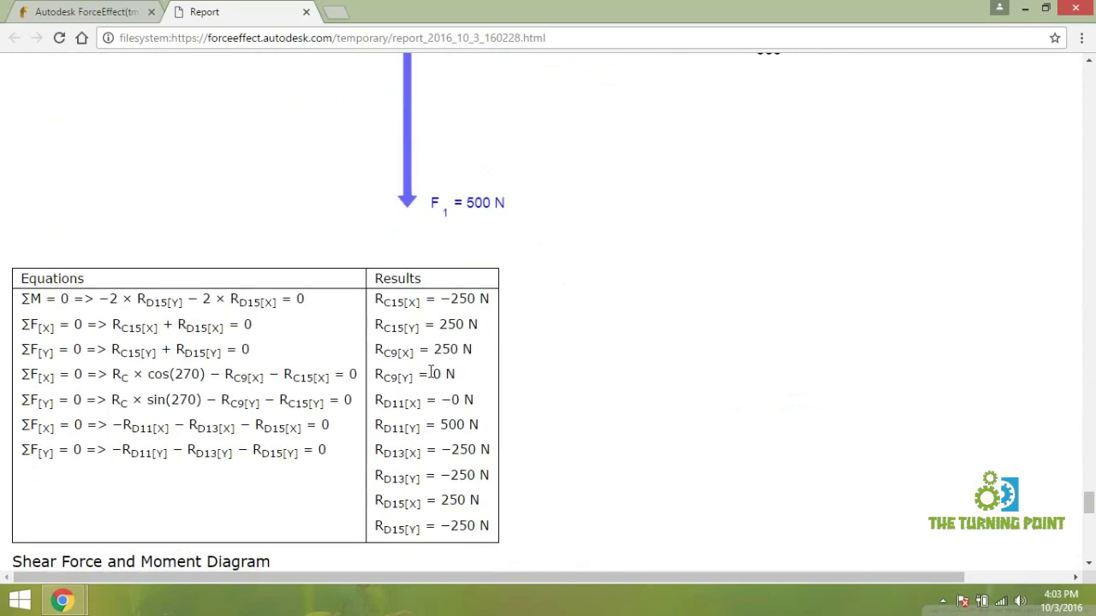
{"action": "scroll", "coordinate": [432, 385], "scroll_direction": "down", "scroll_amount": 6}
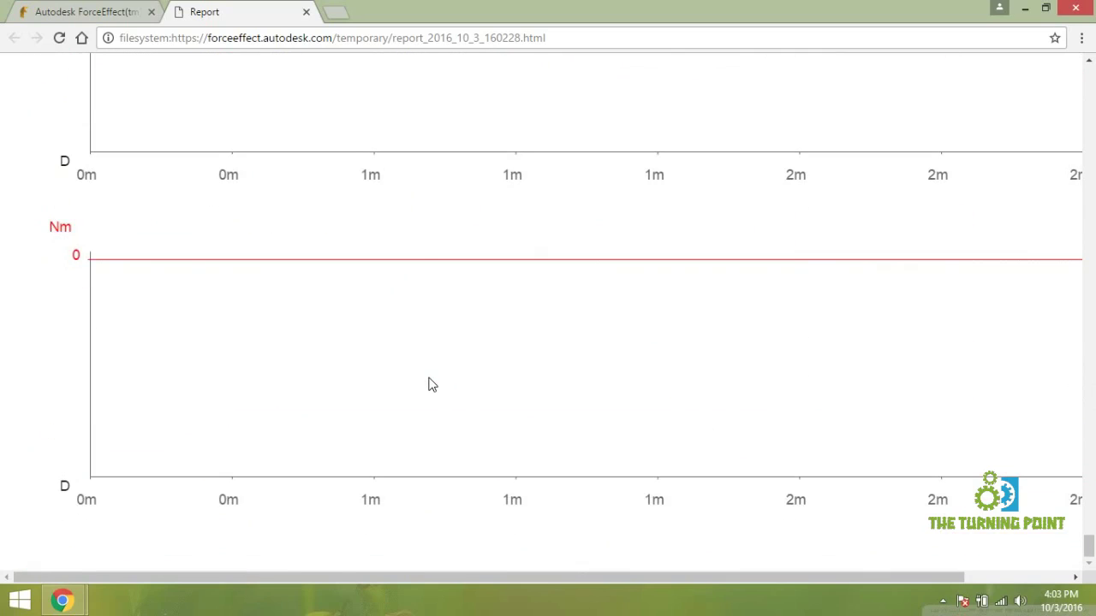
Step: Return to the truss drawing, try saving it, and dismiss the sign-in required alert
{"action": "left_click", "coordinate": [125, 10]}
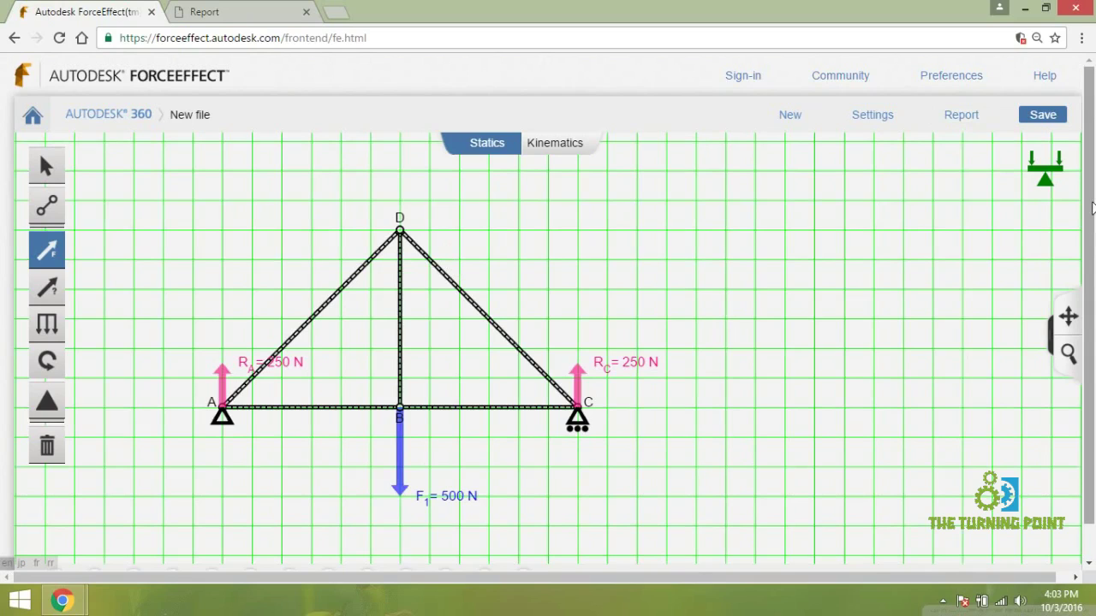
{"action": "left_click", "coordinate": [1042, 113]}
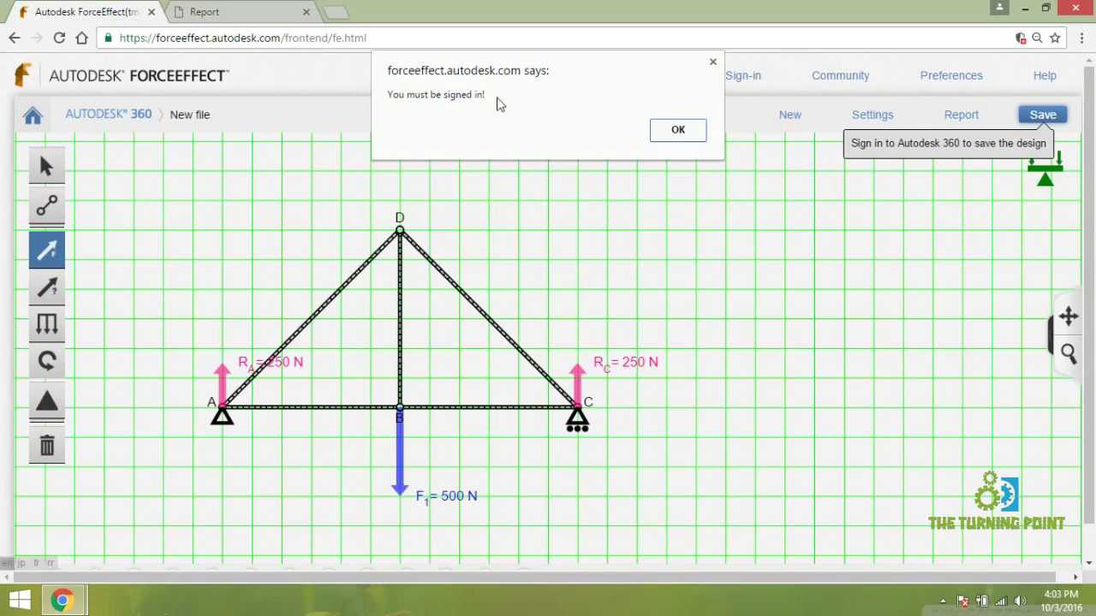
{"action": "left_click", "coordinate": [713, 64]}
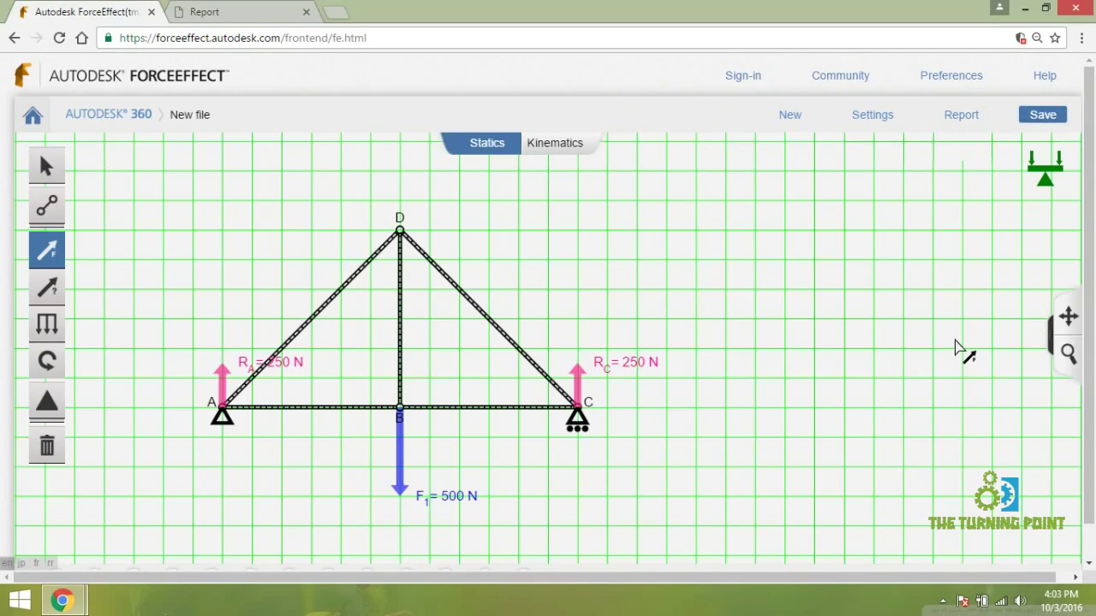